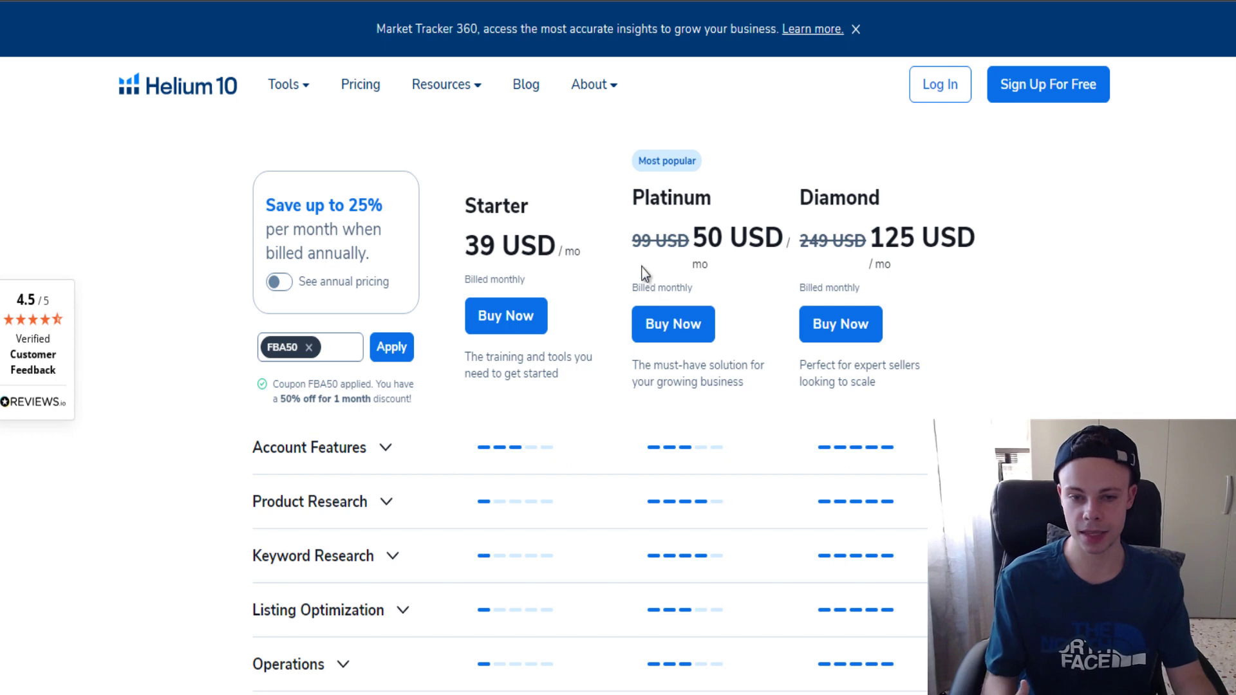
- Review the plan comparison on the pricing page, focusing on the Platinum plan's regular and discounted monthly prices
{"action": "scroll", "coordinate": [653, 302], "scroll_direction": "down", "scroll_amount": 5}
{"action": "scroll", "coordinate": [680, 350], "scroll_direction": "up", "scroll_amount": 5}
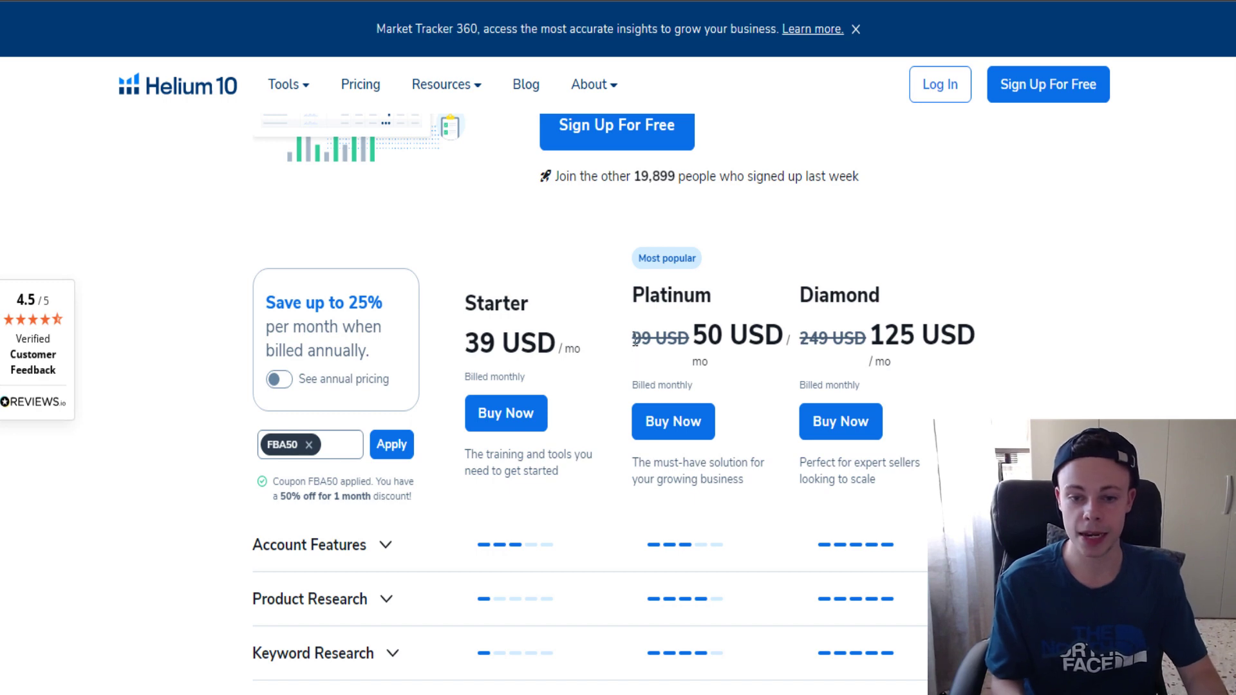
{"action": "left_click_drag", "start_coordinate": [634, 340], "coordinate": [692, 343]}
{"action": "left_click", "coordinate": [692, 343]}
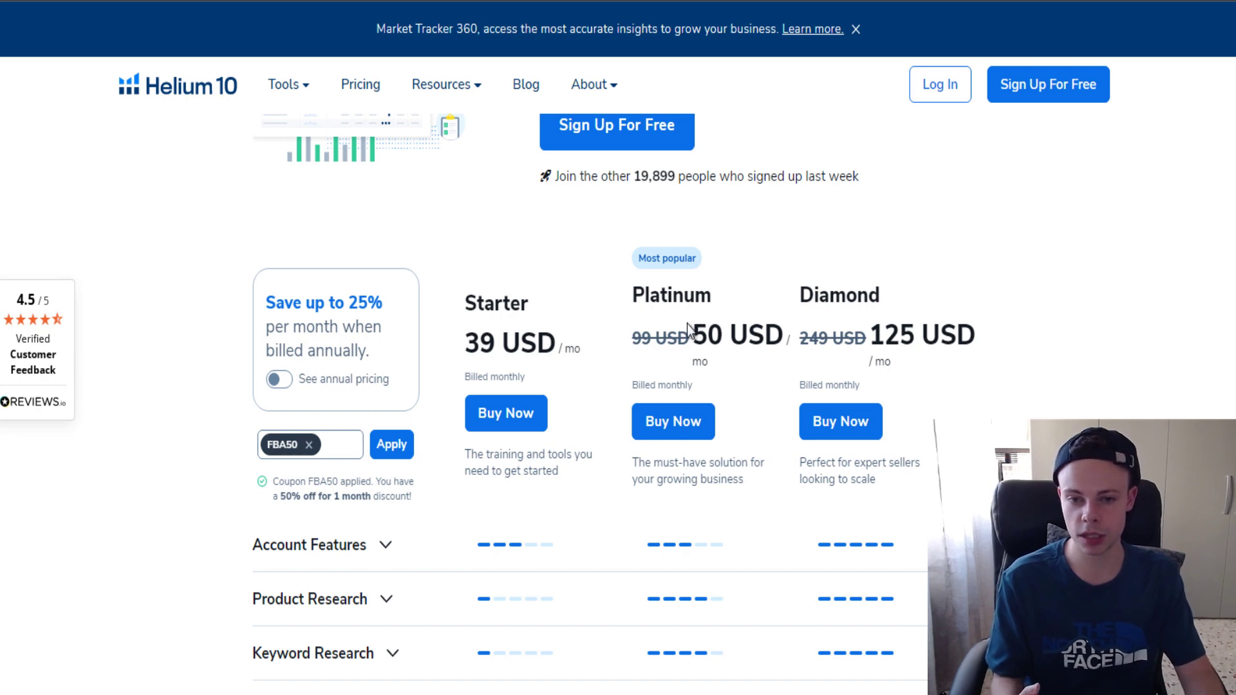
{"action": "left_click_drag", "start_coordinate": [691, 335], "coordinate": [787, 336]}
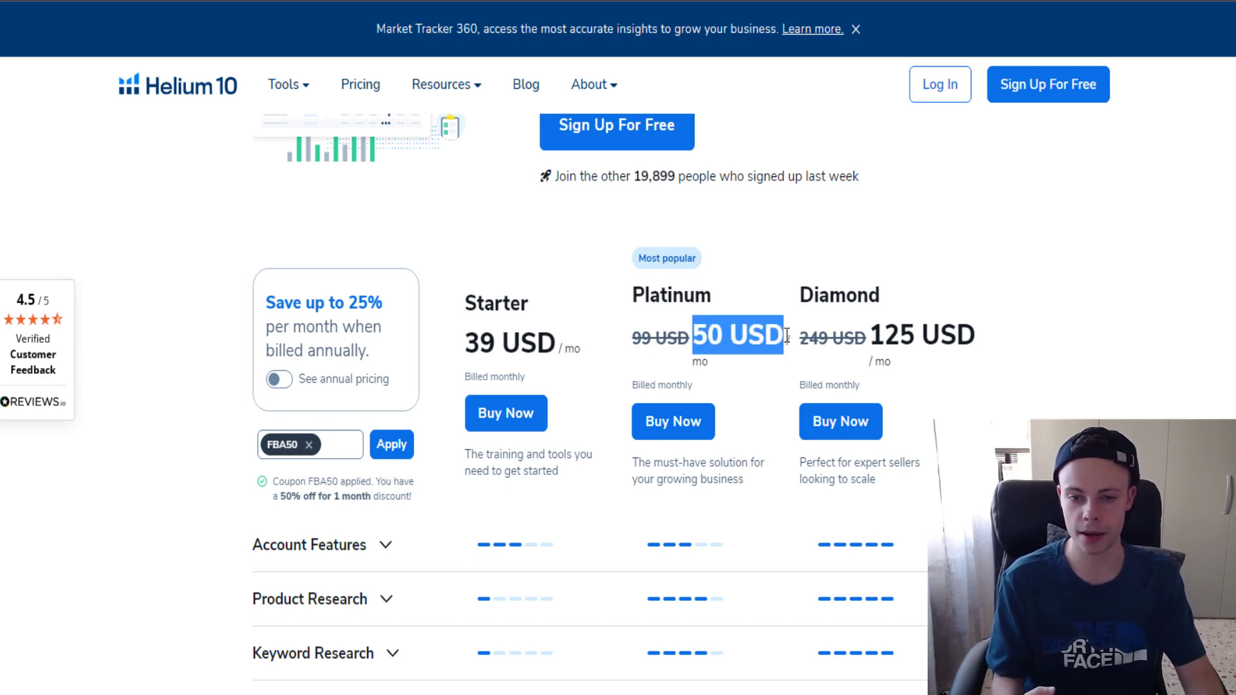
{"action": "left_click", "coordinate": [689, 368]}
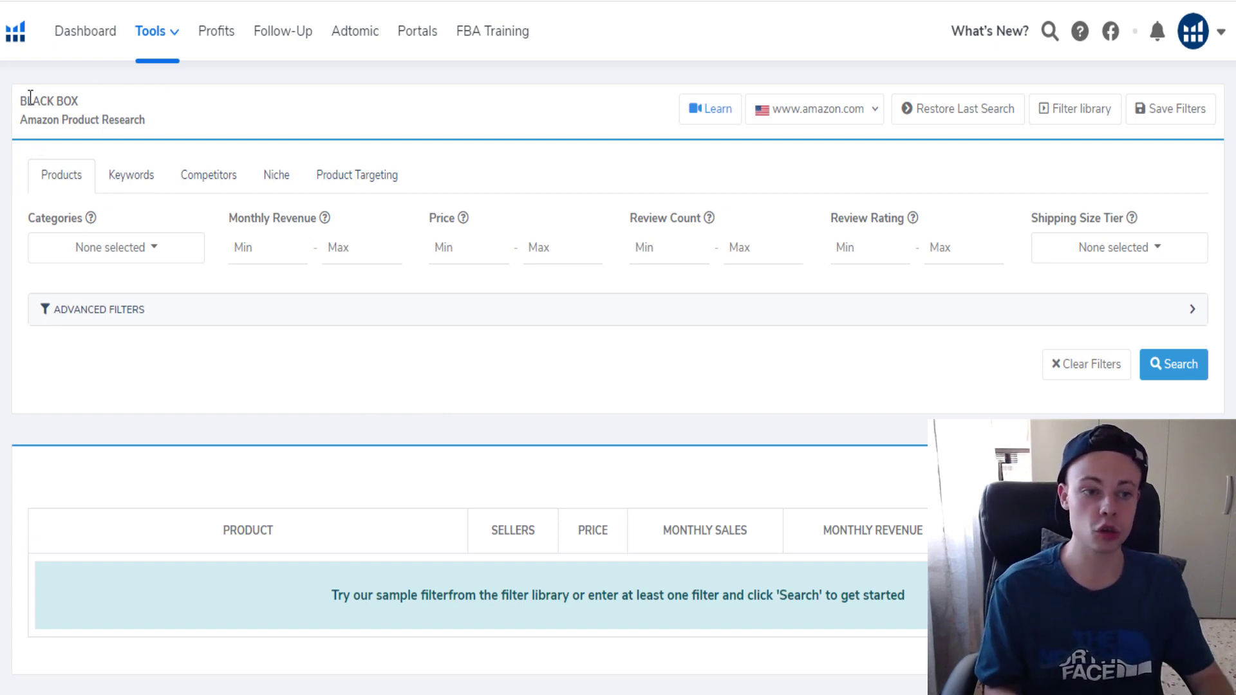
- Examine the Black Box product research heading and where the tool is listed among the available tools
{"action": "left_click_drag", "start_coordinate": [22, 103], "coordinate": [146, 129]}
{"action": "left_click", "coordinate": [140, 107]}
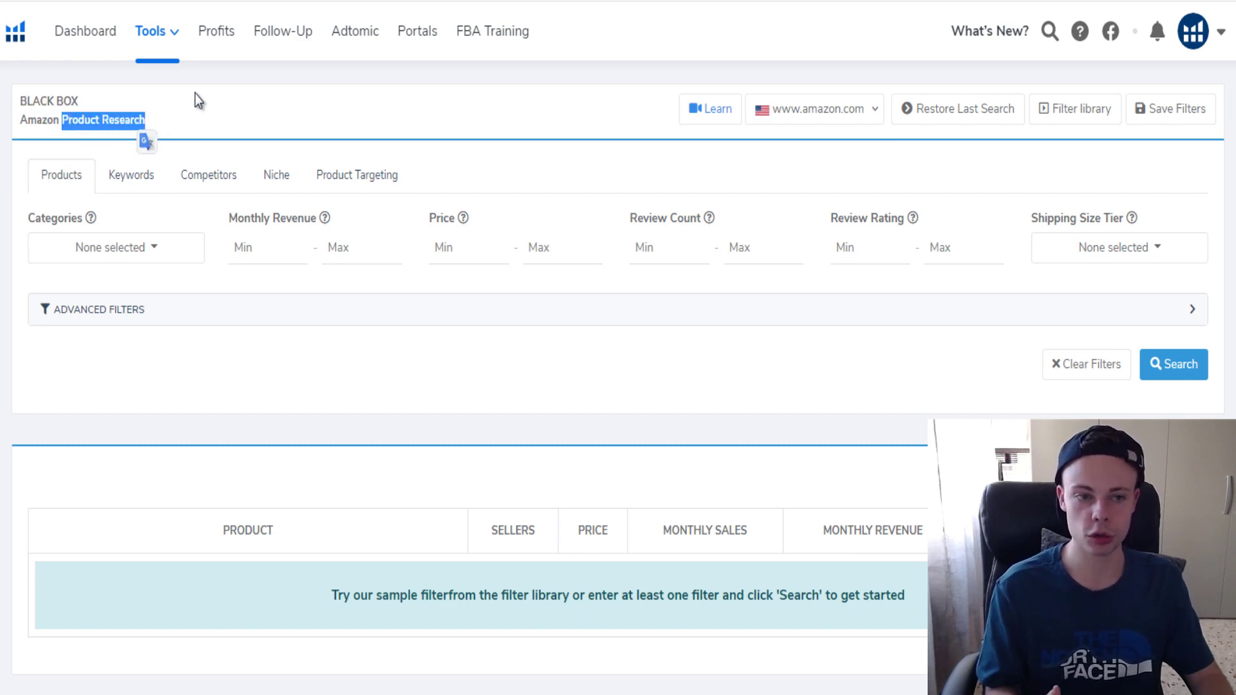
{"action": "left_click", "coordinate": [196, 94]}
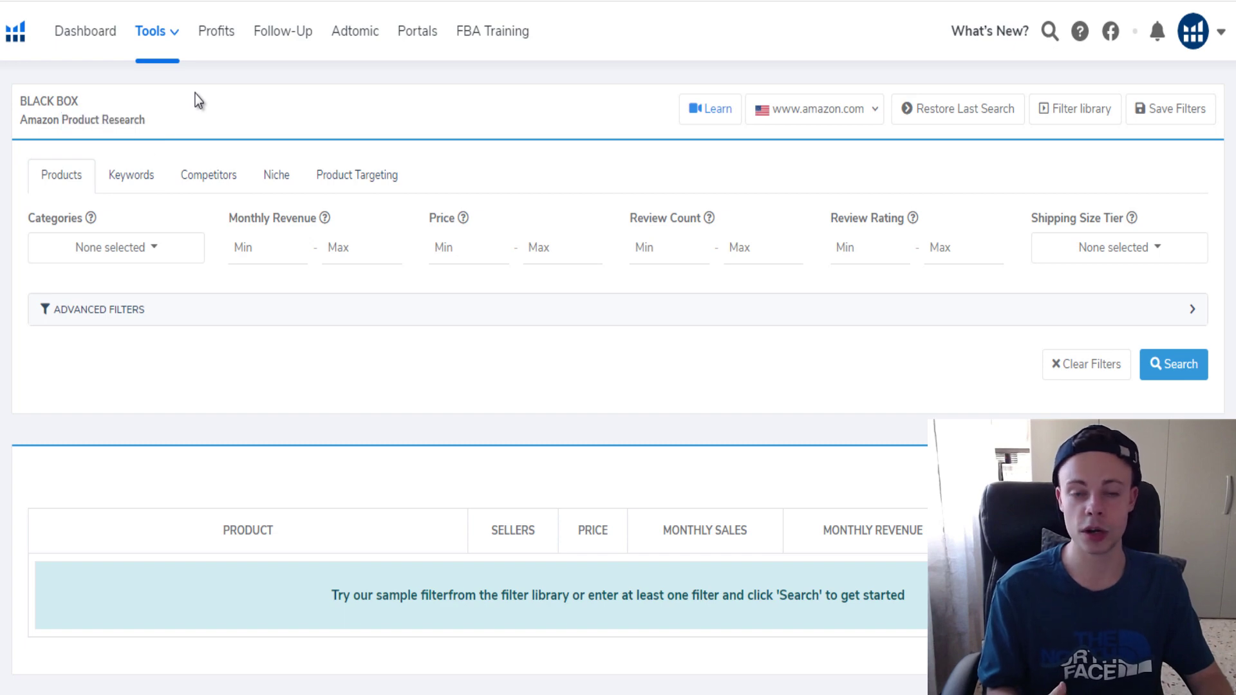
{"action": "left_click", "coordinate": [160, 42]}
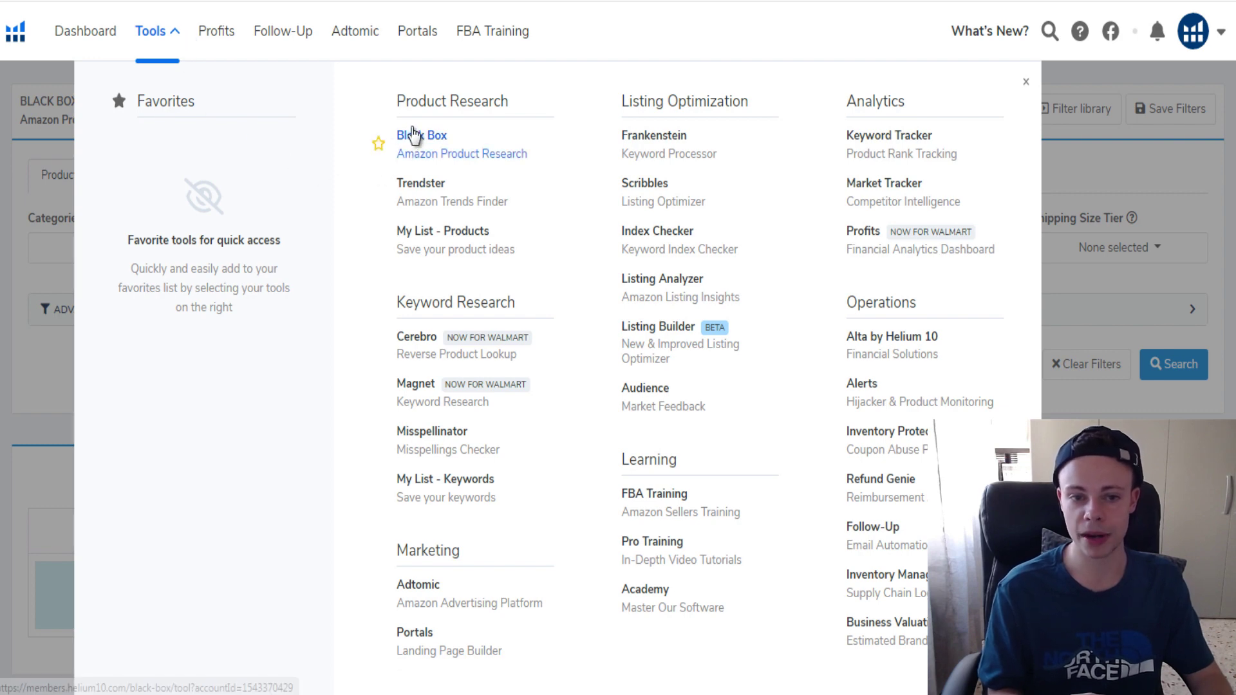
{"action": "left_click", "coordinate": [8, 270]}
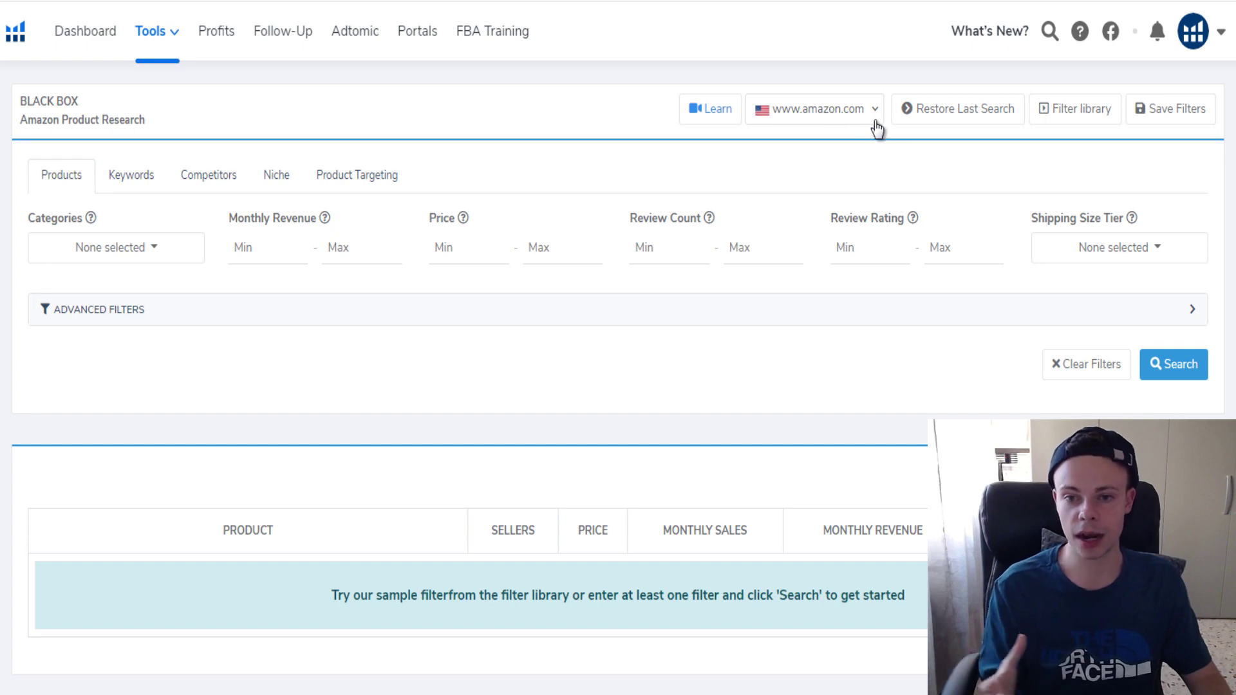
{"action": "left_click", "coordinate": [824, 127]}
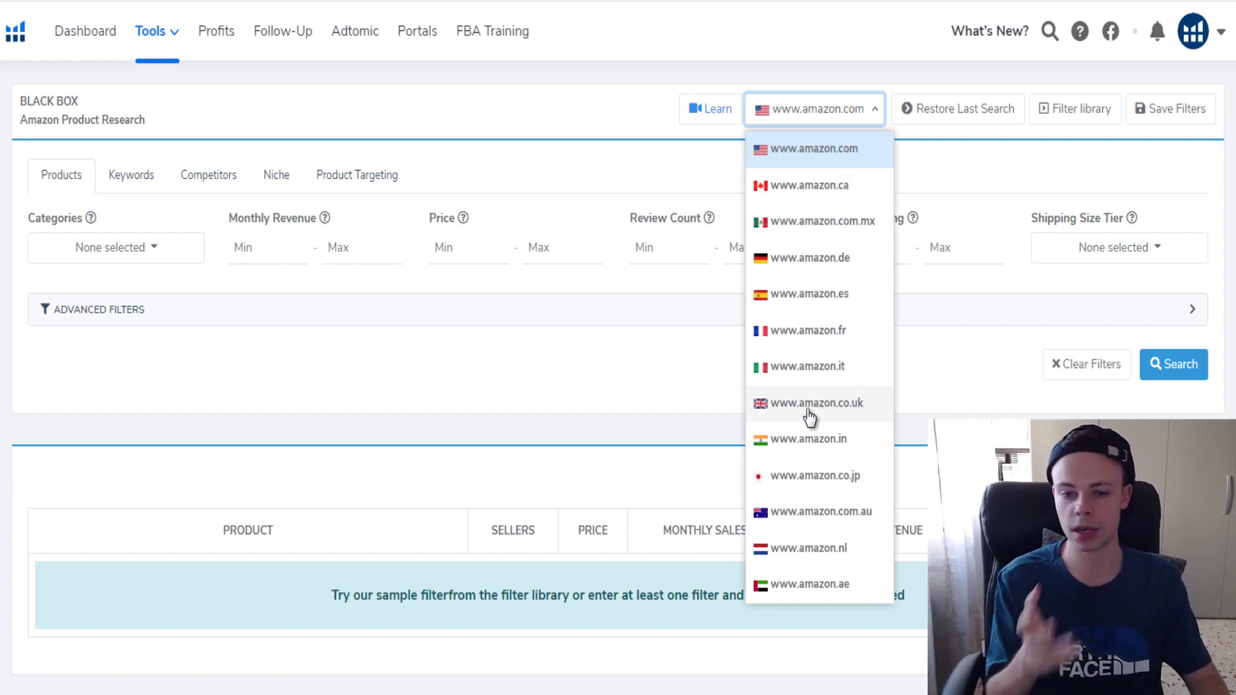
{"action": "left_click", "coordinate": [824, 155]}
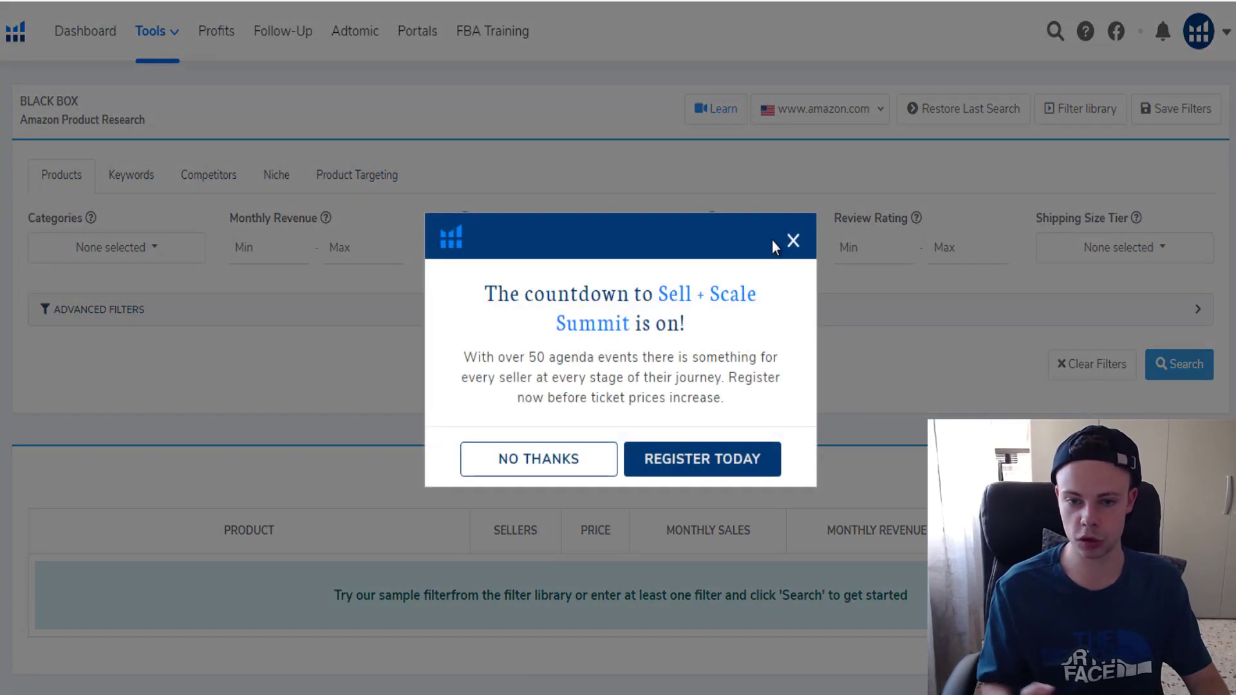
{"action": "left_click", "coordinate": [792, 241]}
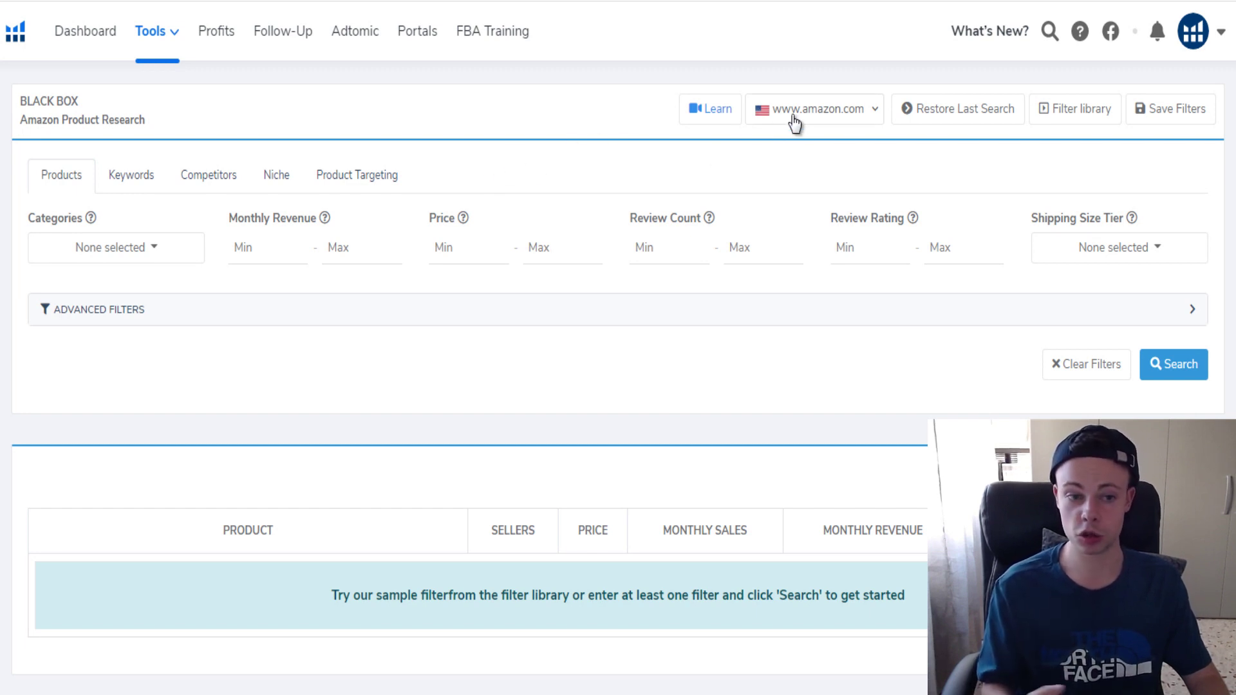
- Restrict the product search to the Books category
{"action": "left_click", "coordinate": [126, 257]}
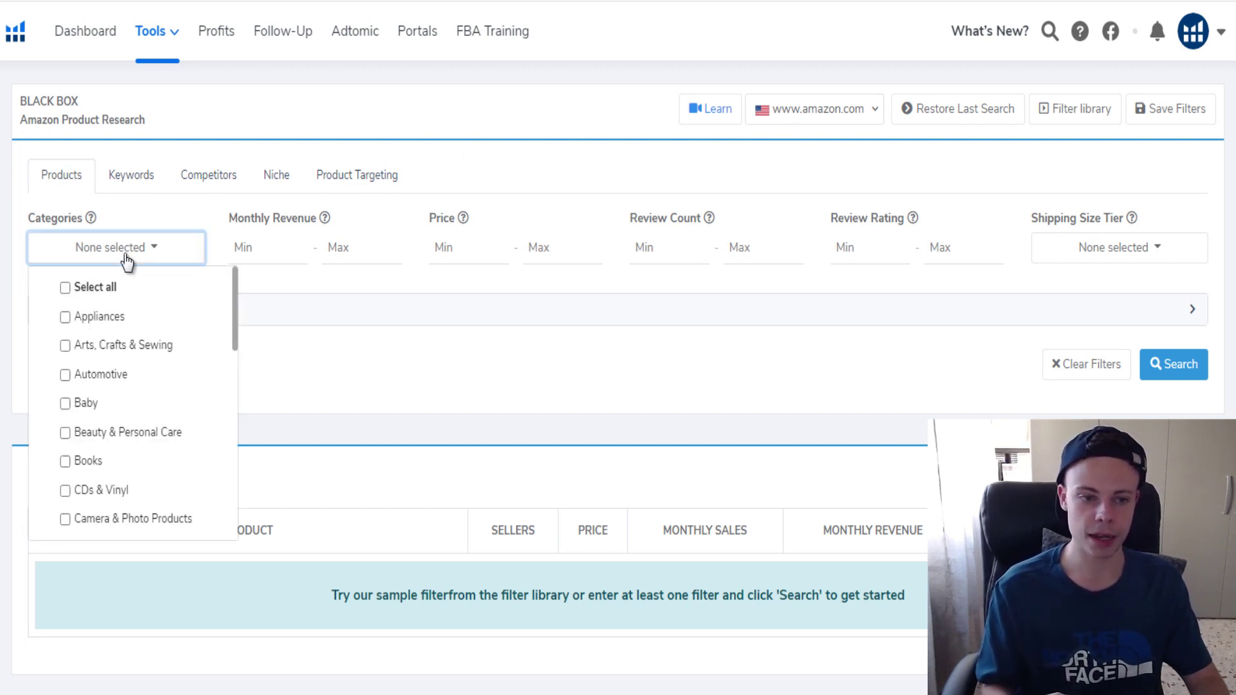
{"action": "left_click", "coordinate": [59, 473]}
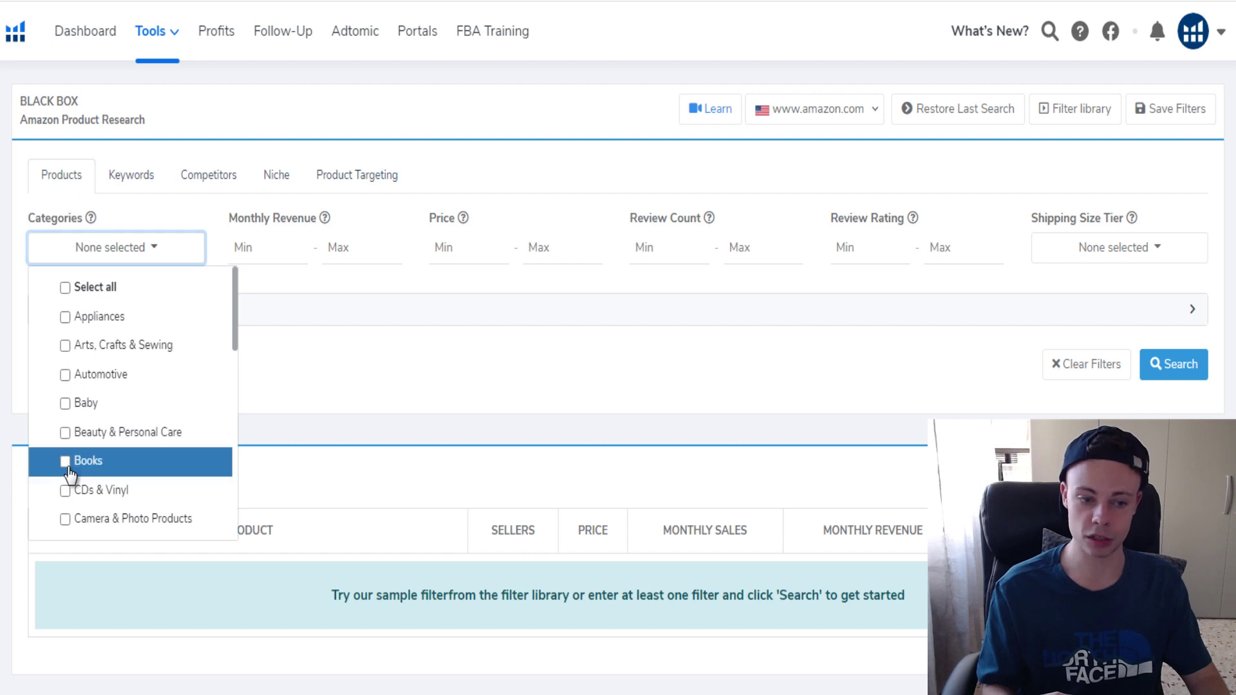
{"action": "left_click", "coordinate": [303, 334]}
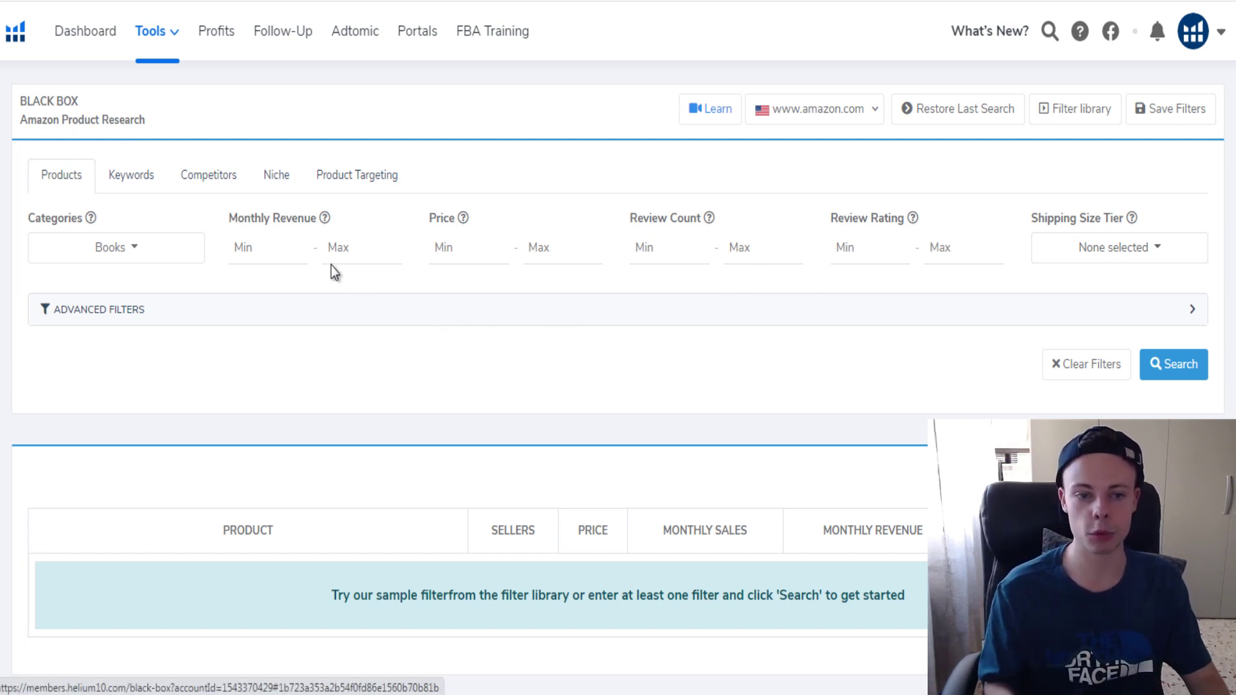
{"action": "left_click", "coordinate": [276, 250]}
{"action": "type", "text": "10000"}
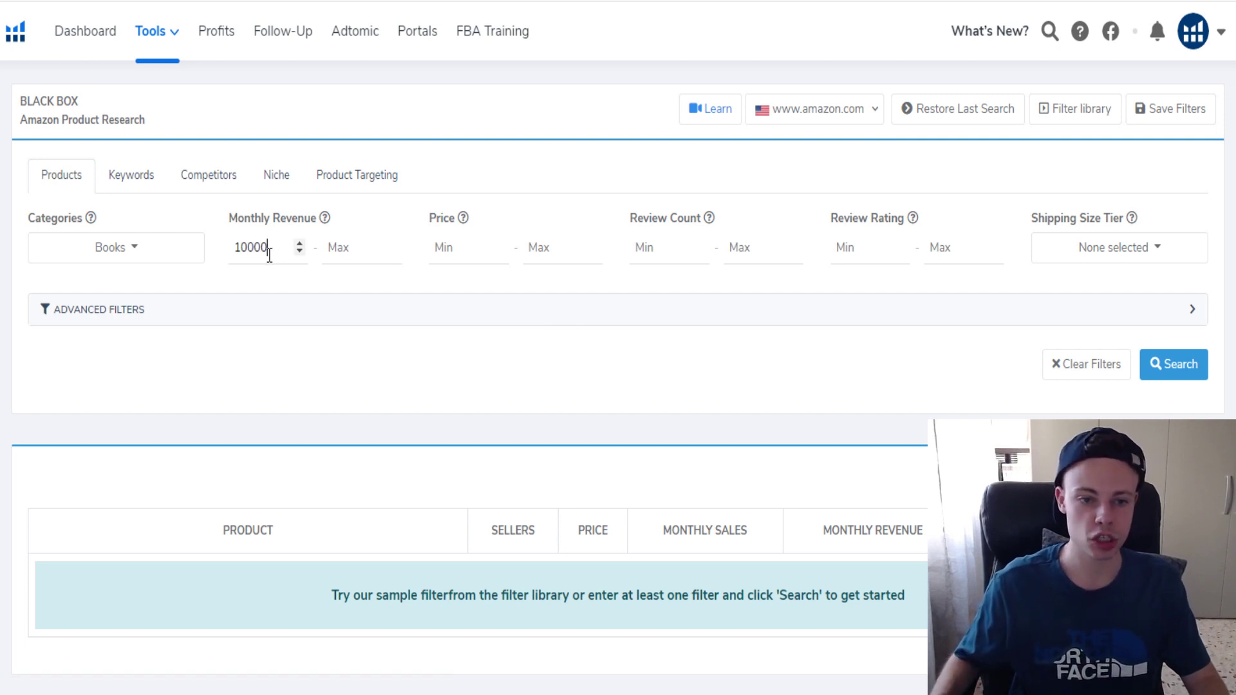
{"action": "left_click_drag", "start_coordinate": [269, 254], "coordinate": [239, 257]}
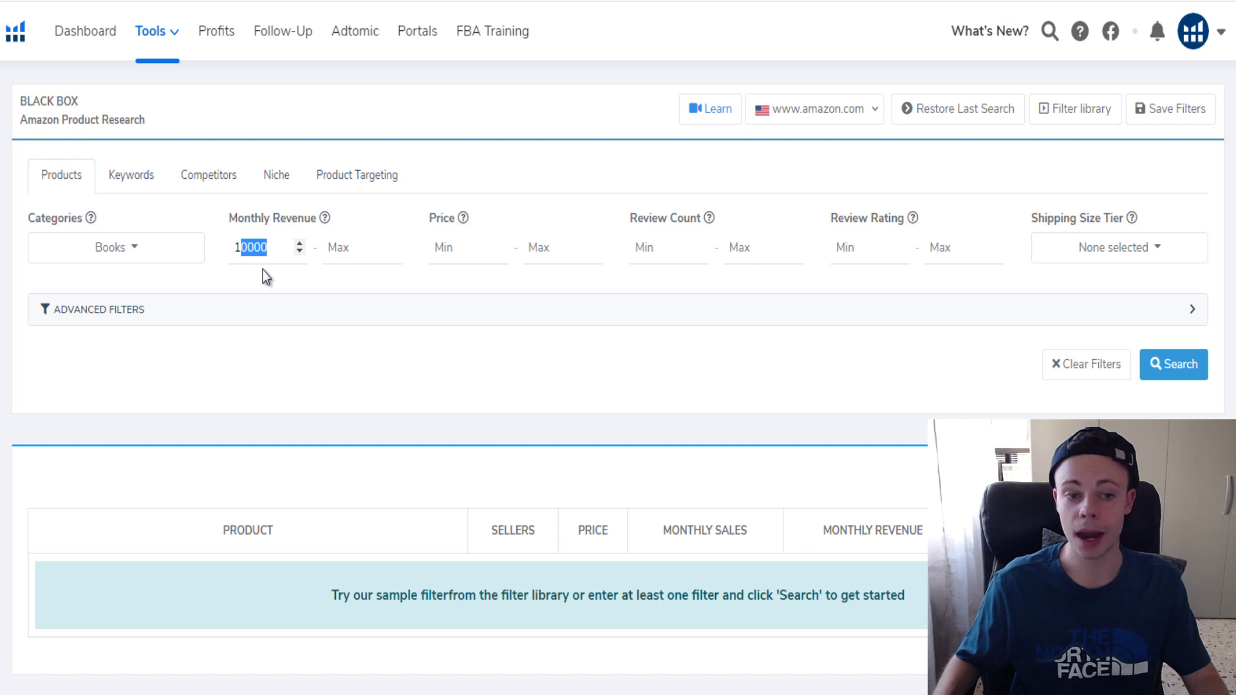
{"action": "left_click", "coordinate": [268, 255]}
{"action": "double_click", "coordinate": [270, 255]}
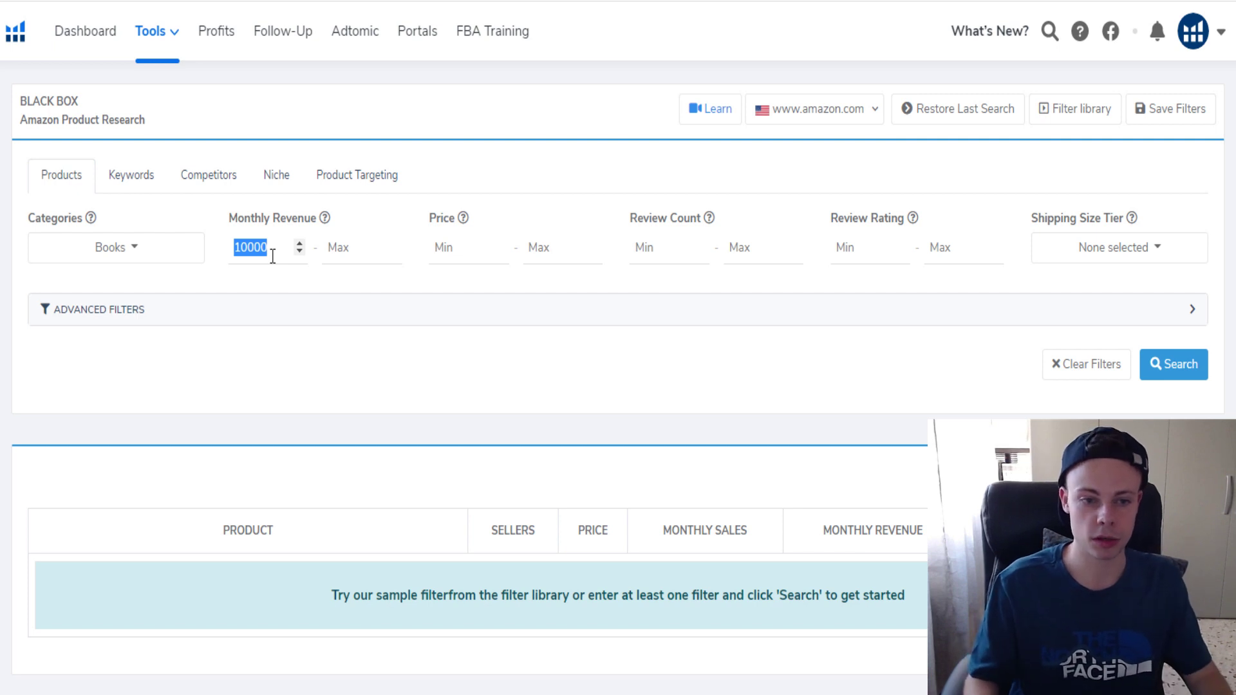
{"action": "left_click", "coordinate": [273, 256]}
{"action": "double_click", "coordinate": [272, 255]}
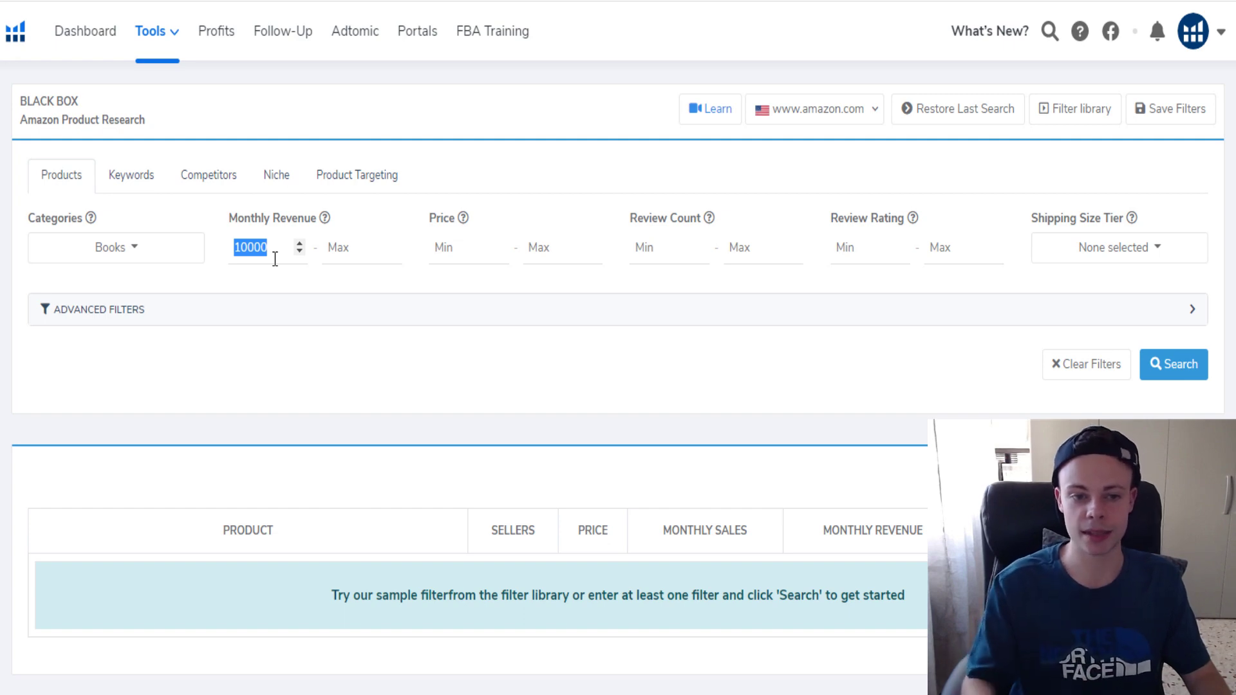
{"action": "key", "text": "BackSpace"}
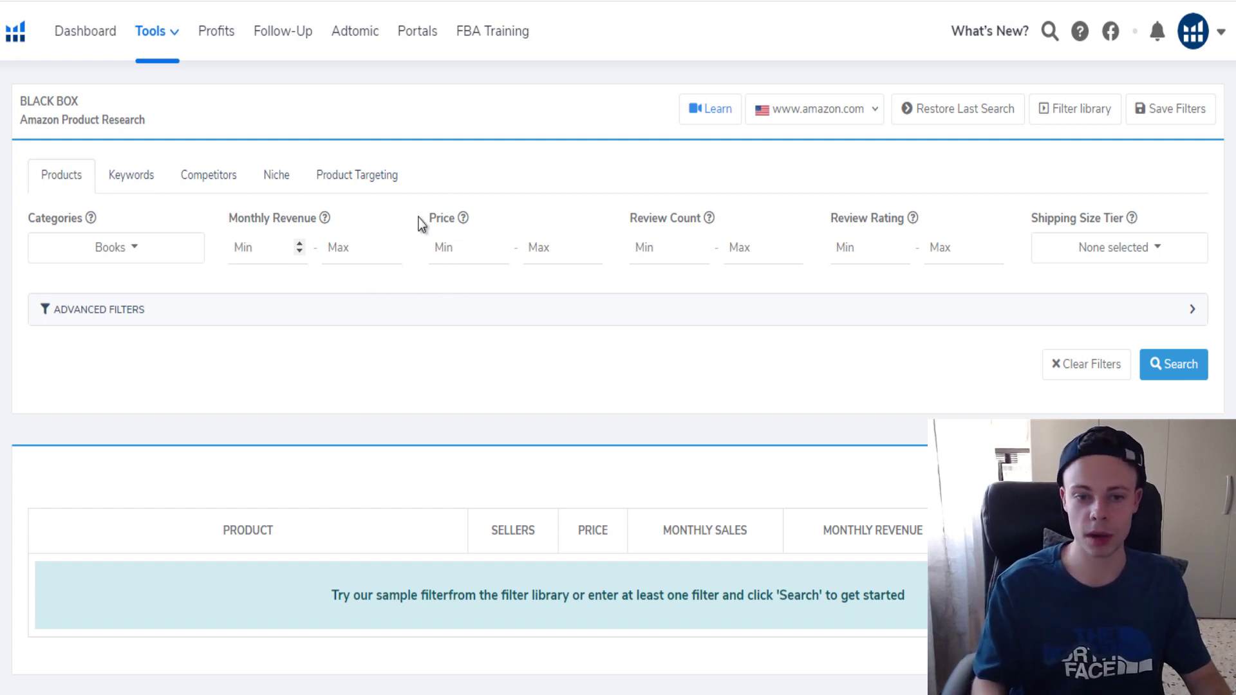
{"action": "left_click", "coordinate": [459, 251]}
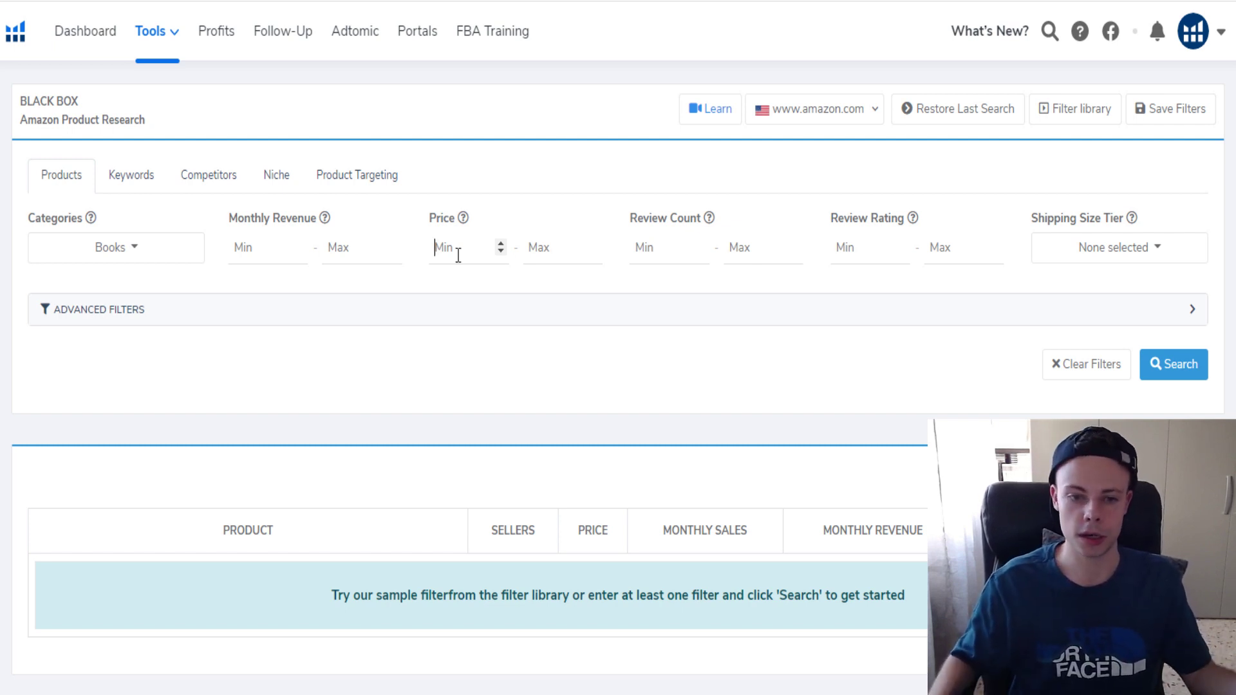
{"action": "type", "text": "8"}
{"action": "key", "text": "BackSpace"}
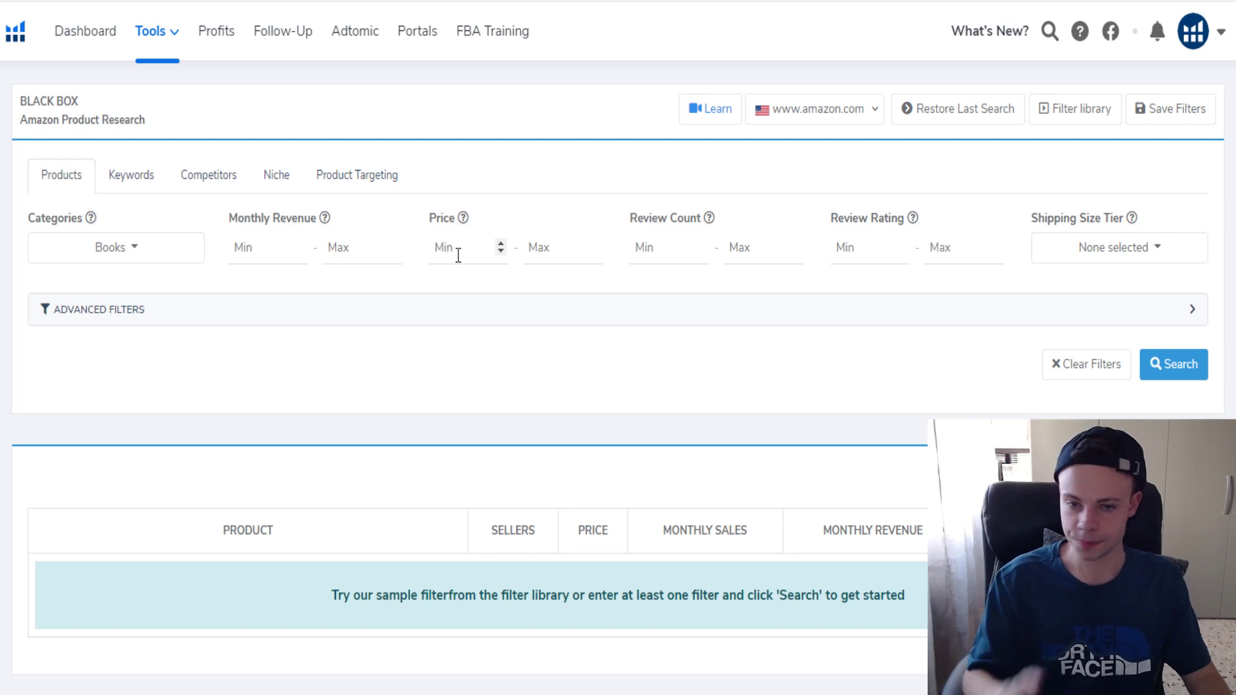
{"action": "left_click", "coordinate": [550, 281]}
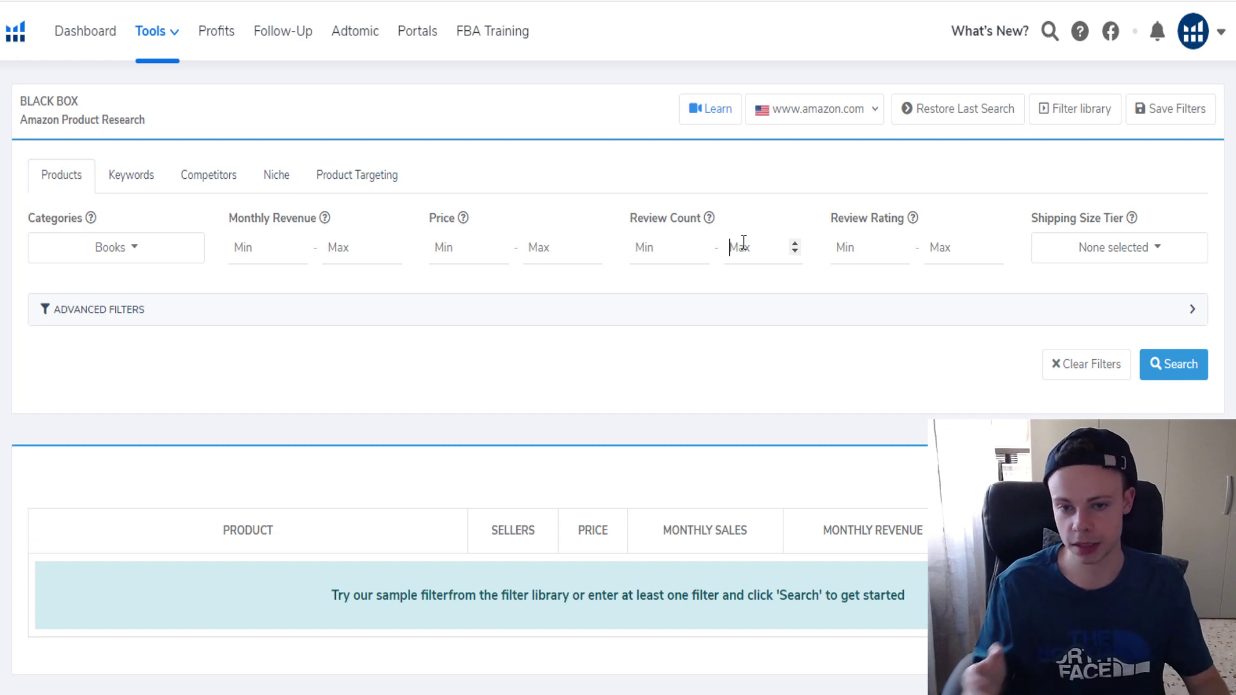
- Set the maximum review count to 300 and run the product search
{"action": "type", "text": "300"}
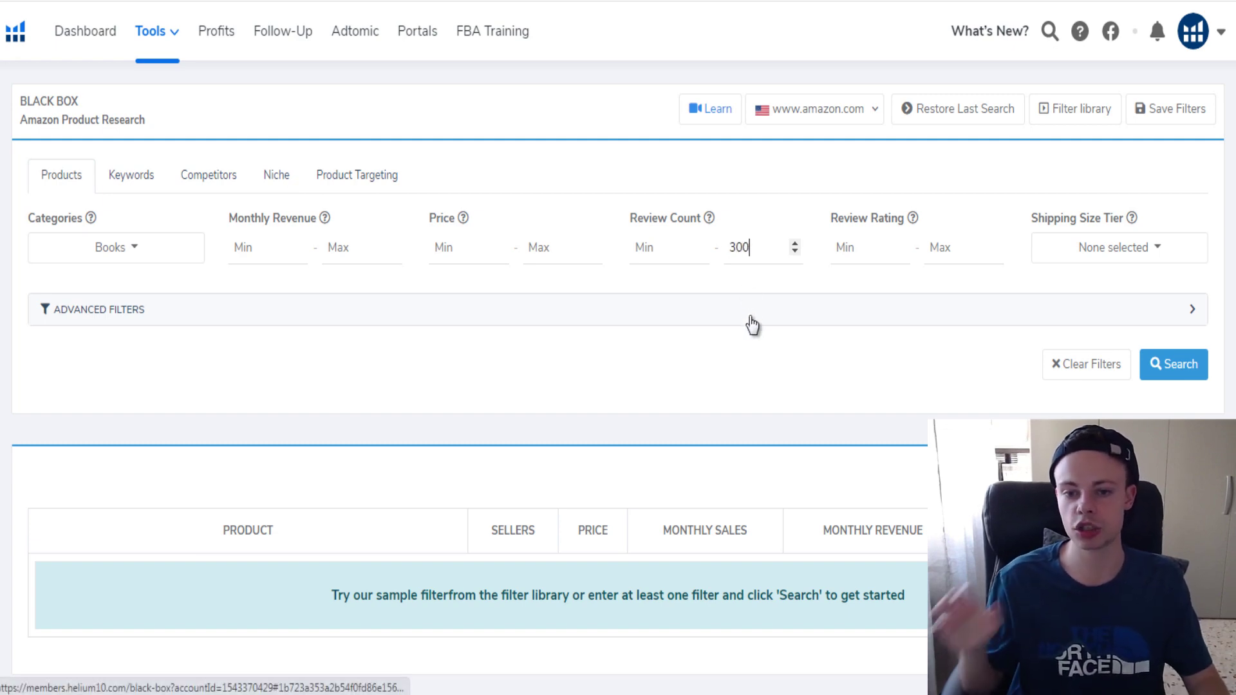
{"action": "left_click", "coordinate": [743, 273]}
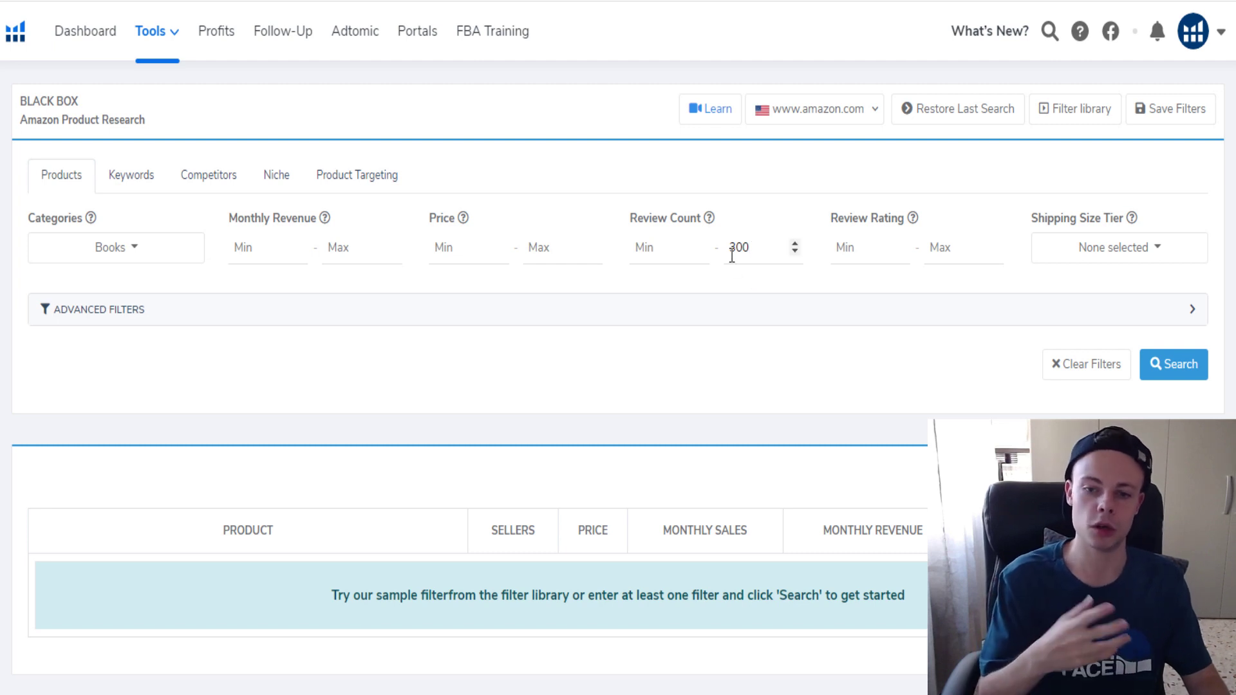
{"action": "left_click_drag", "start_coordinate": [750, 248], "coordinate": [734, 253]}
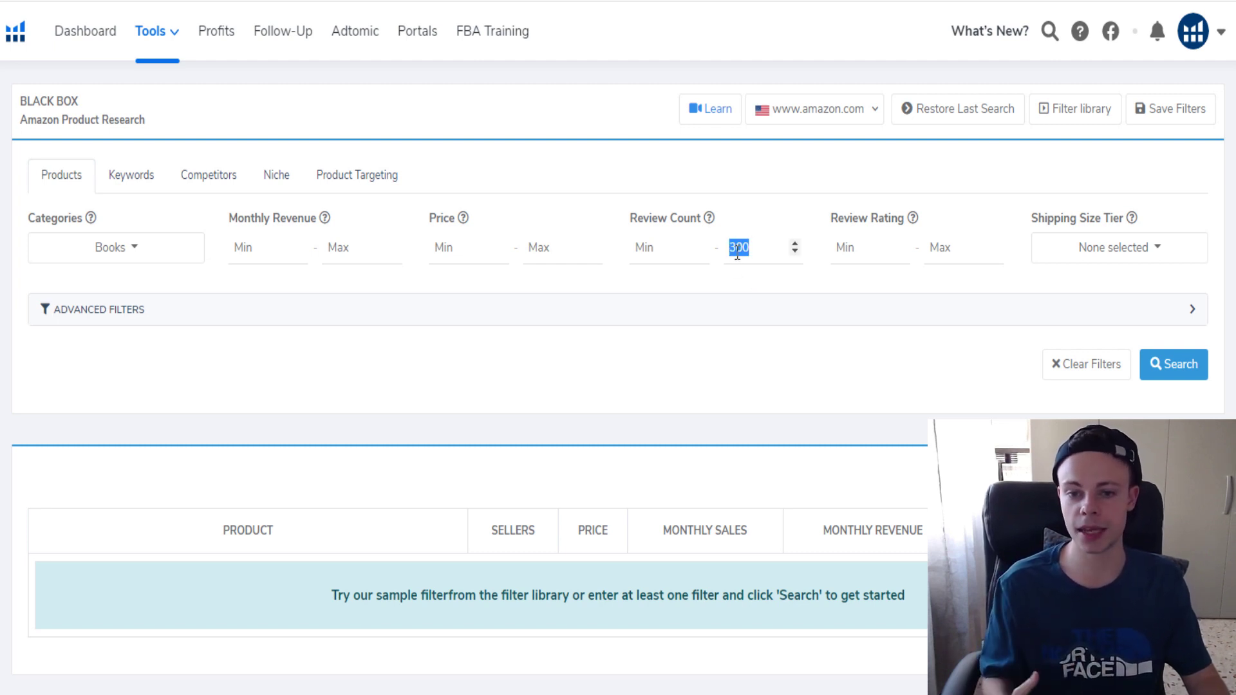
{"action": "left_click", "coordinate": [748, 248]}
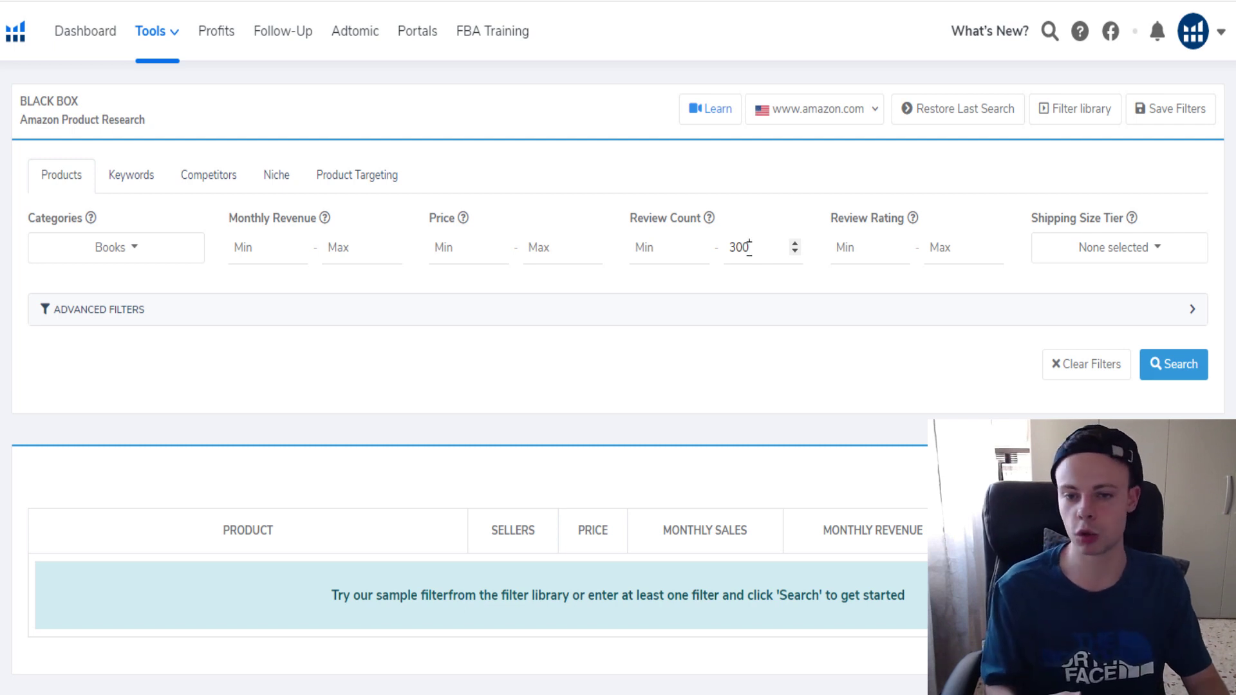
{"action": "double_click", "coordinate": [742, 257]}
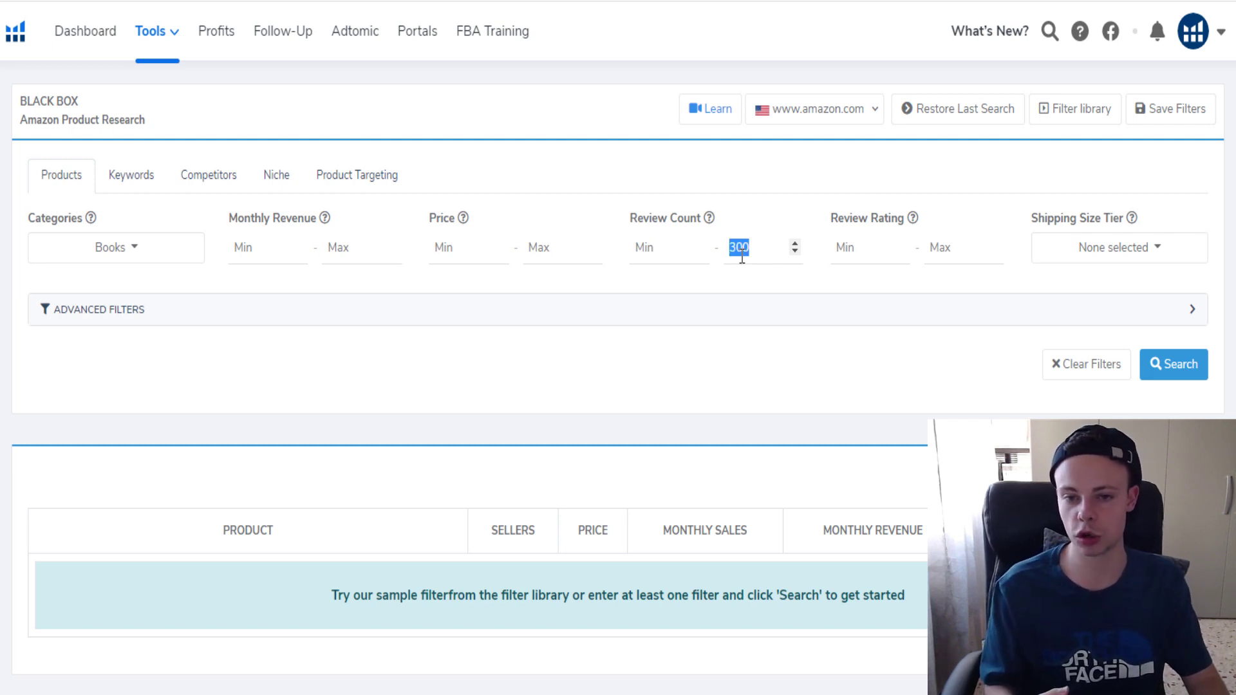
{"action": "left_click", "coordinate": [792, 331]}
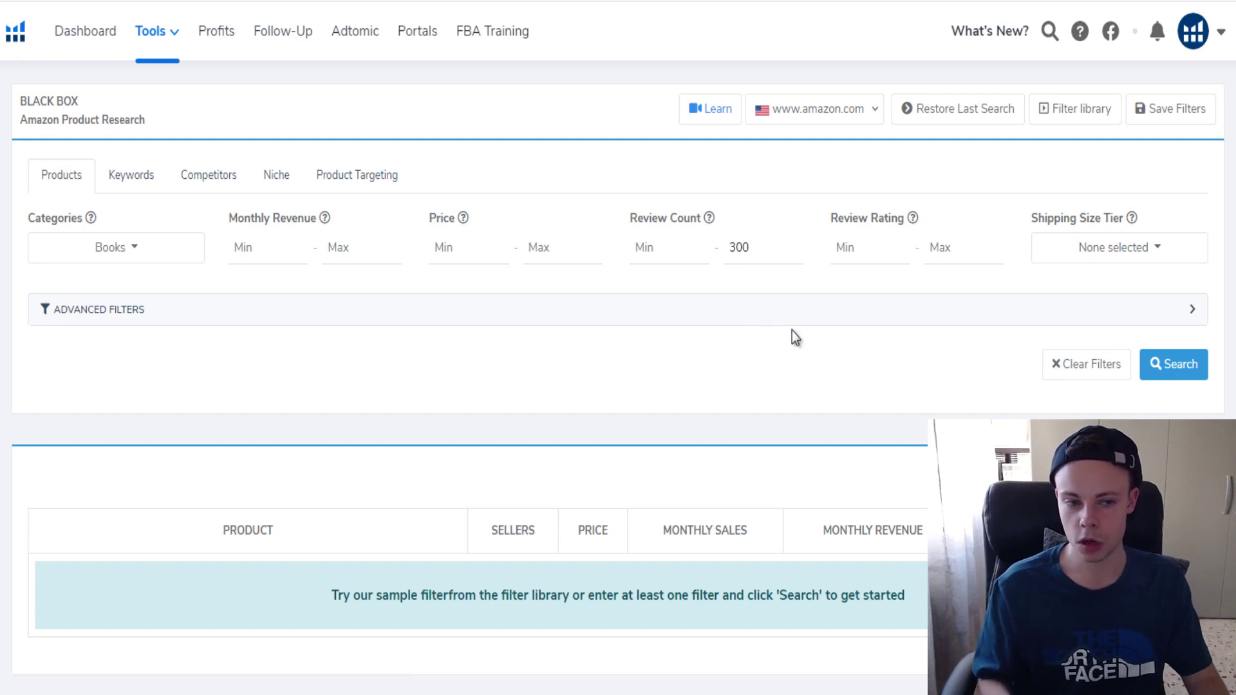
{"action": "left_click", "coordinate": [1180, 367]}
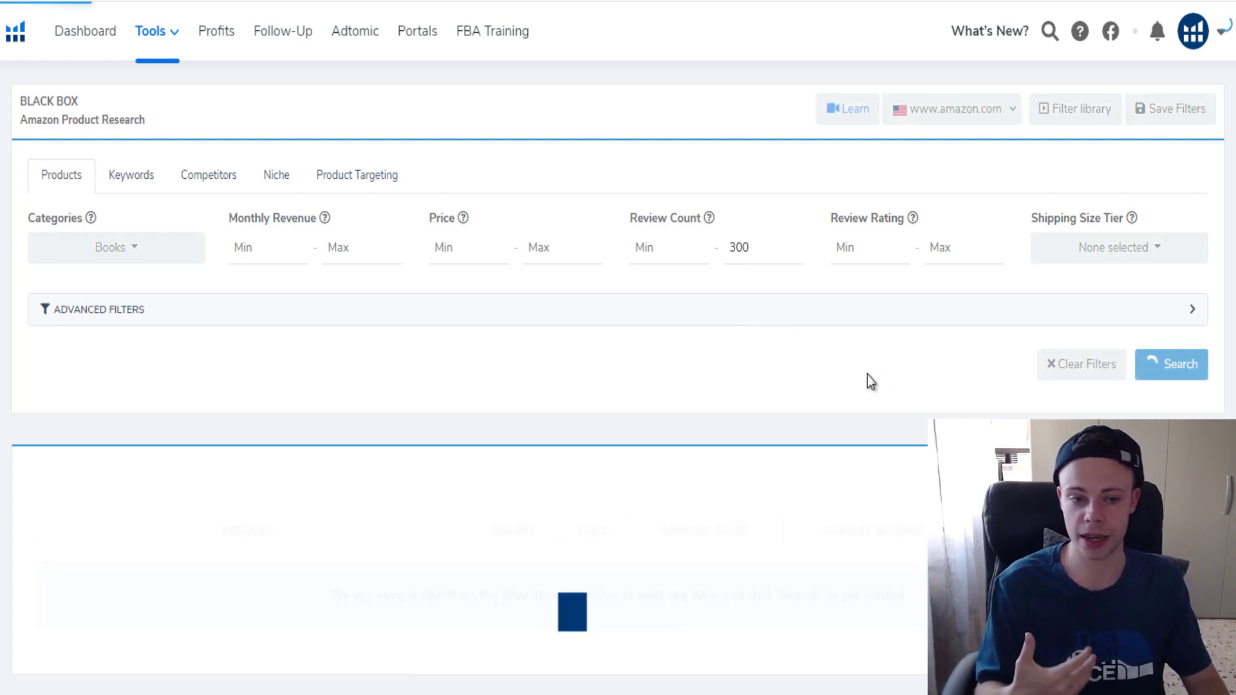
- Examine the titles and sales details of the first two books in the search results
{"action": "scroll", "coordinate": [670, 334], "scroll_direction": "down", "scroll_amount": 3}
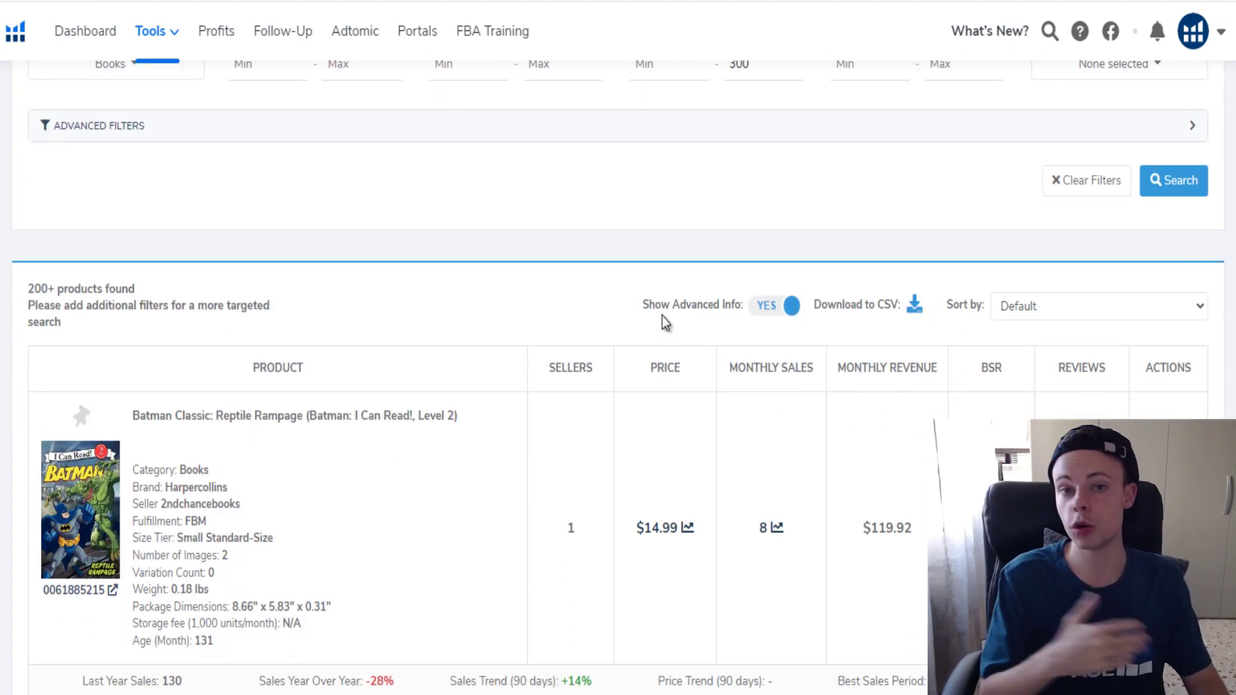
{"action": "scroll", "coordinate": [608, 295], "scroll_direction": "down", "scroll_amount": 3}
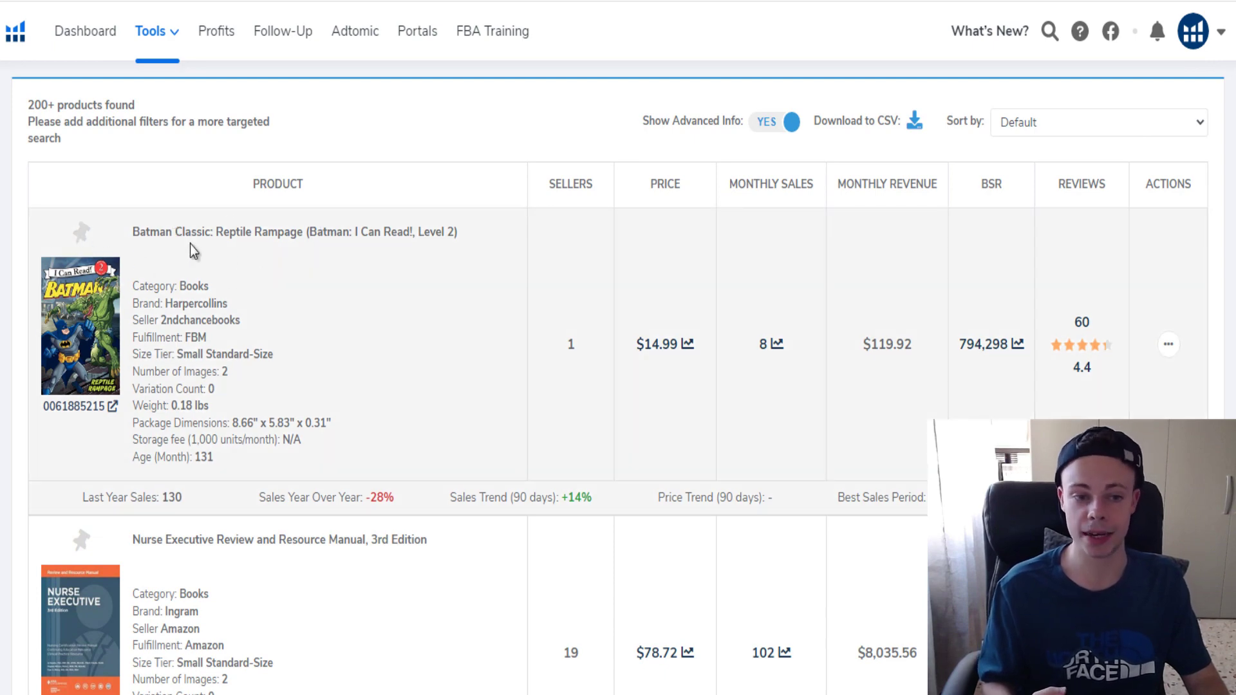
{"action": "triple_click", "coordinate": [257, 232]}
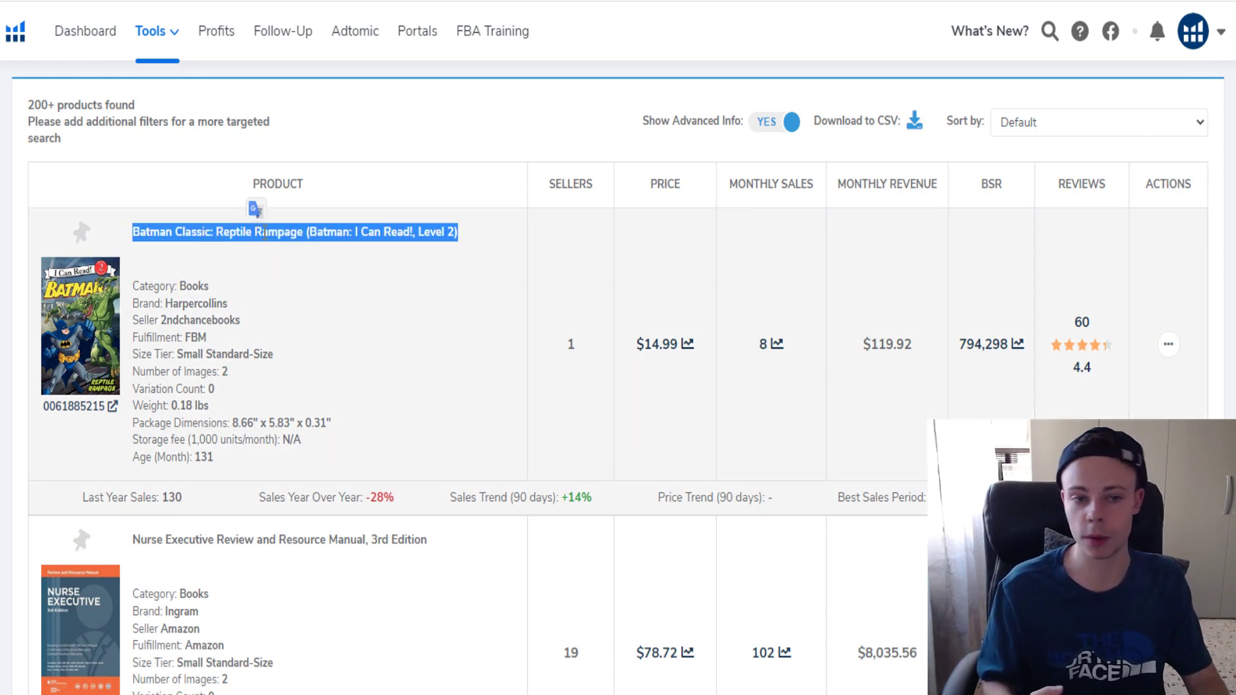
{"action": "left_click", "coordinate": [308, 234]}
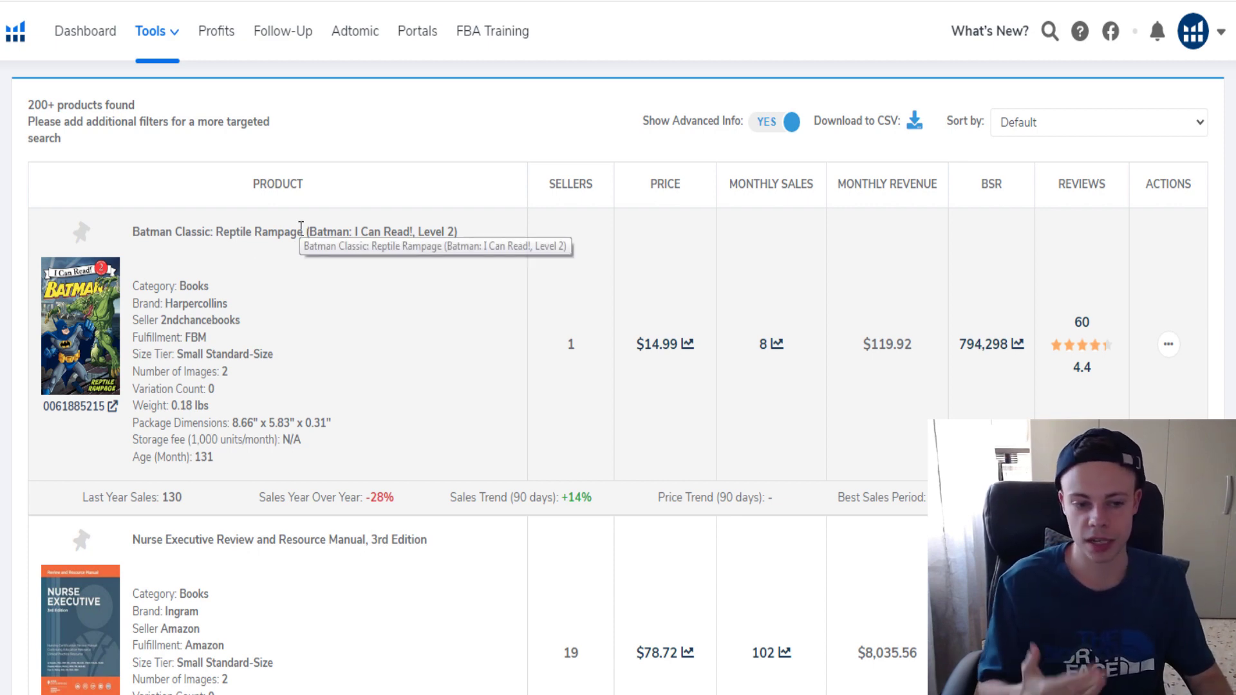
{"action": "scroll", "coordinate": [301, 229], "scroll_direction": "down", "scroll_amount": 3}
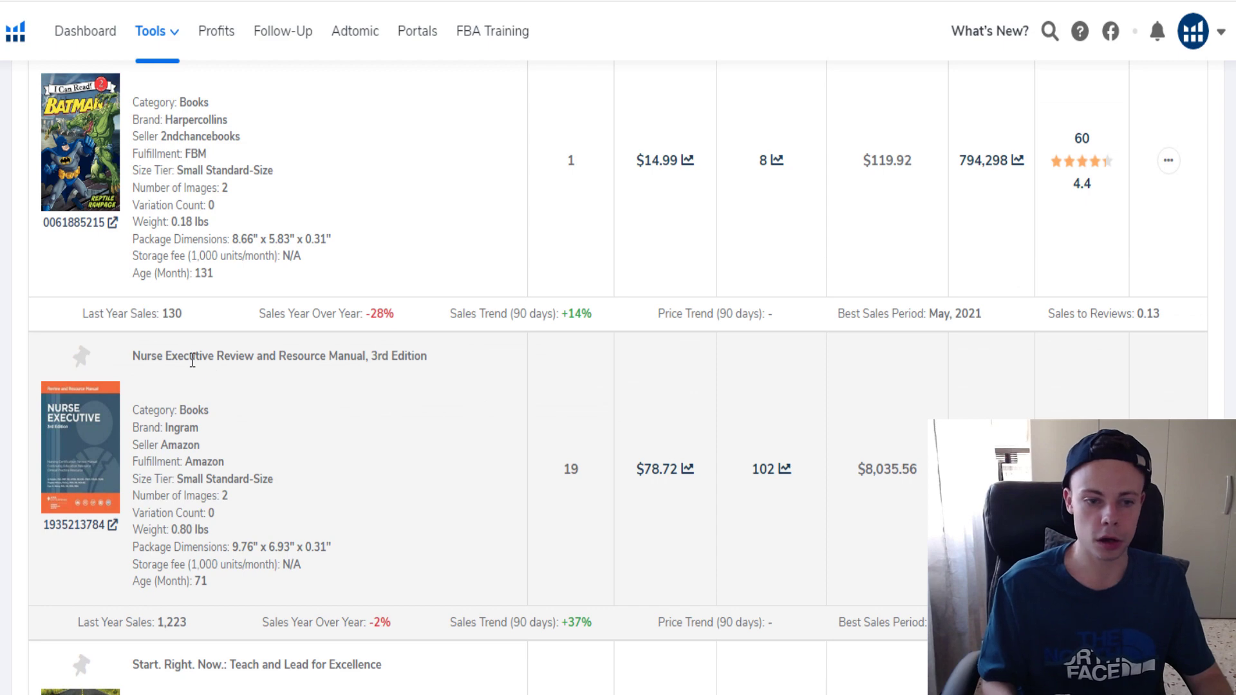
{"action": "triple_click", "coordinate": [317, 363]}
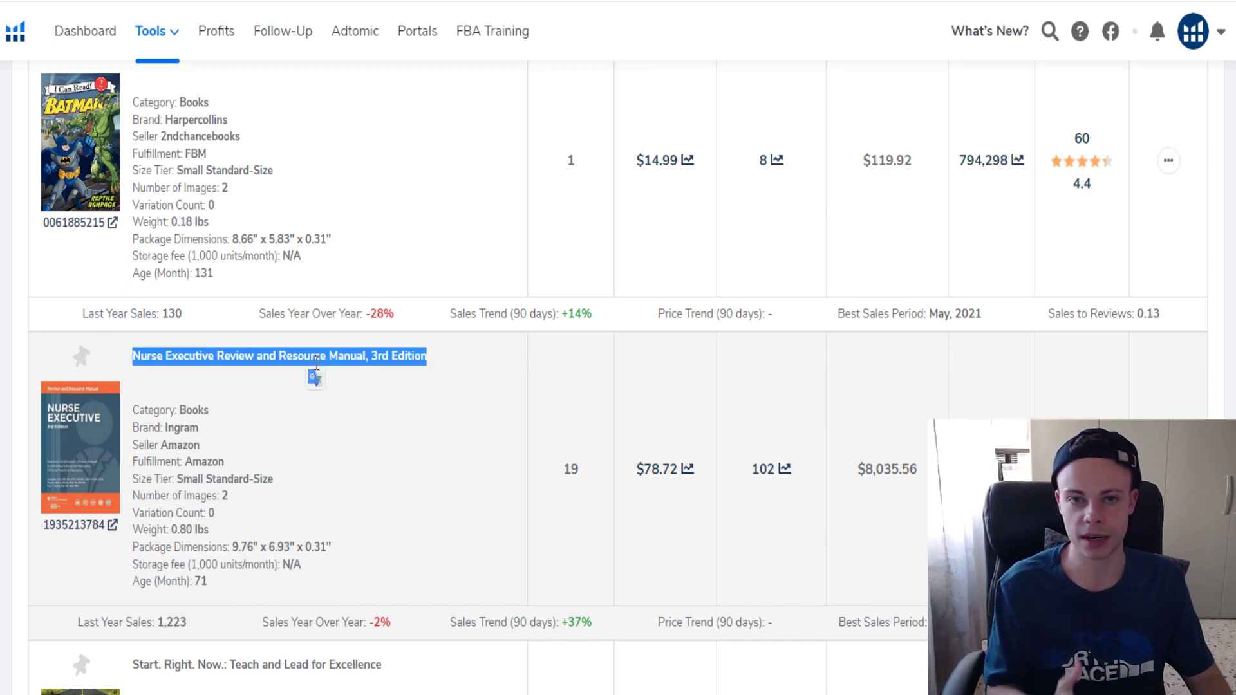
- Examine the title and subtitle of the third book in the results, "Start. Right. Now.: Teach and Lead for Excellence", for niche ideas
{"action": "left_click", "coordinate": [317, 364]}
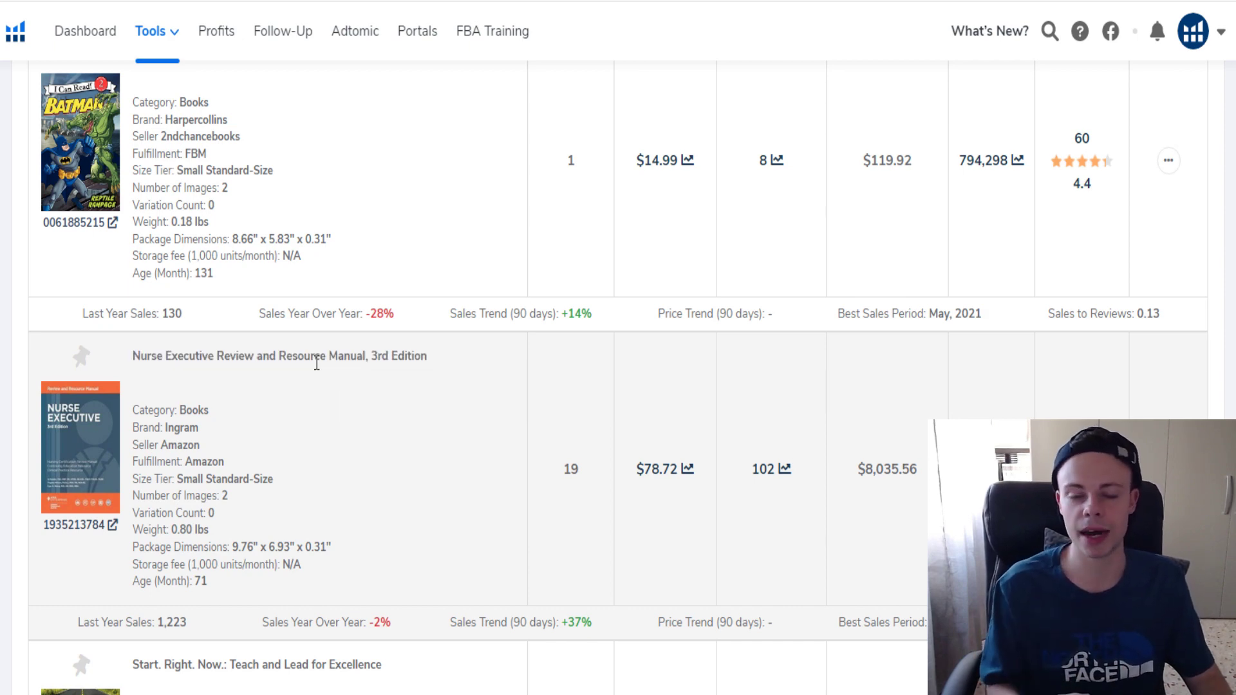
{"action": "scroll", "coordinate": [317, 363], "scroll_direction": "down", "scroll_amount": 7}
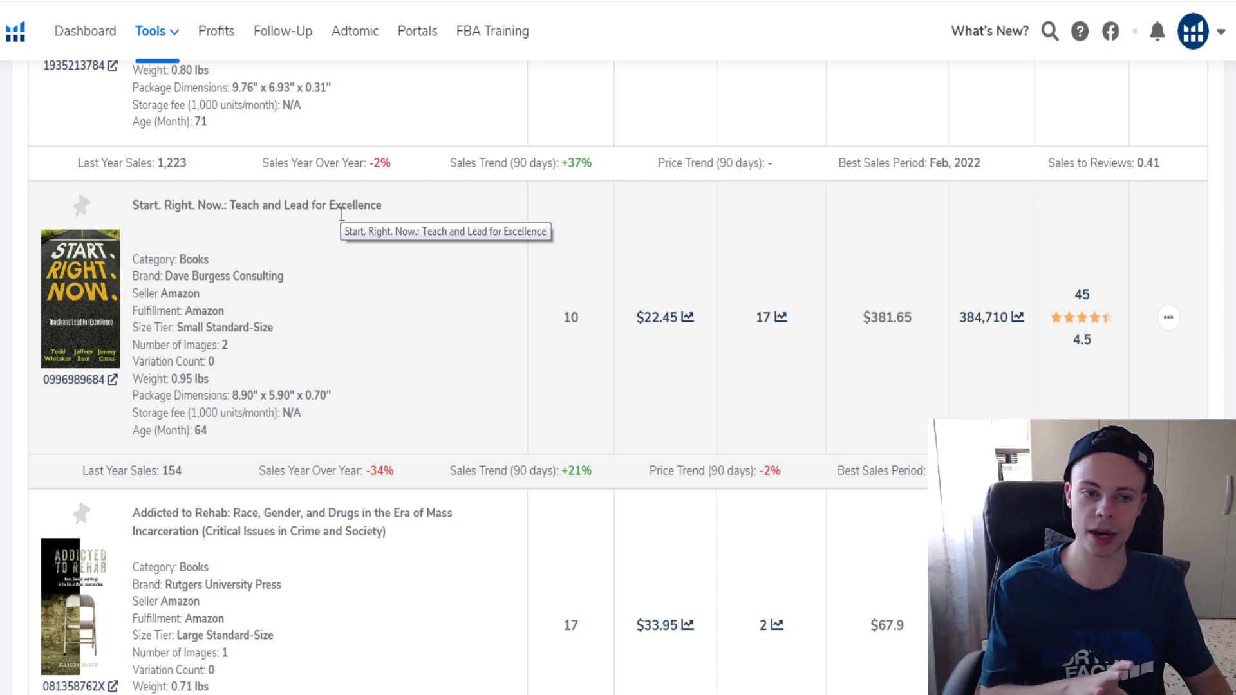
{"action": "left_click_drag", "start_coordinate": [175, 205], "coordinate": [221, 204]}
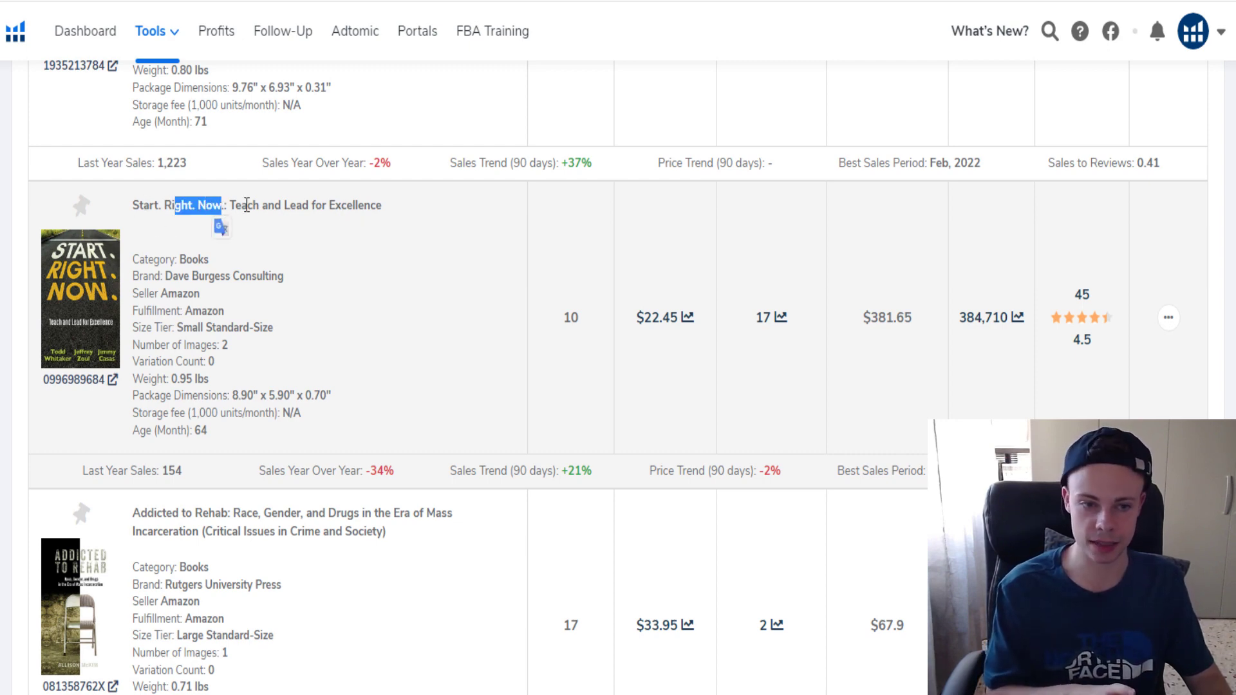
{"action": "left_click", "coordinate": [246, 204]}
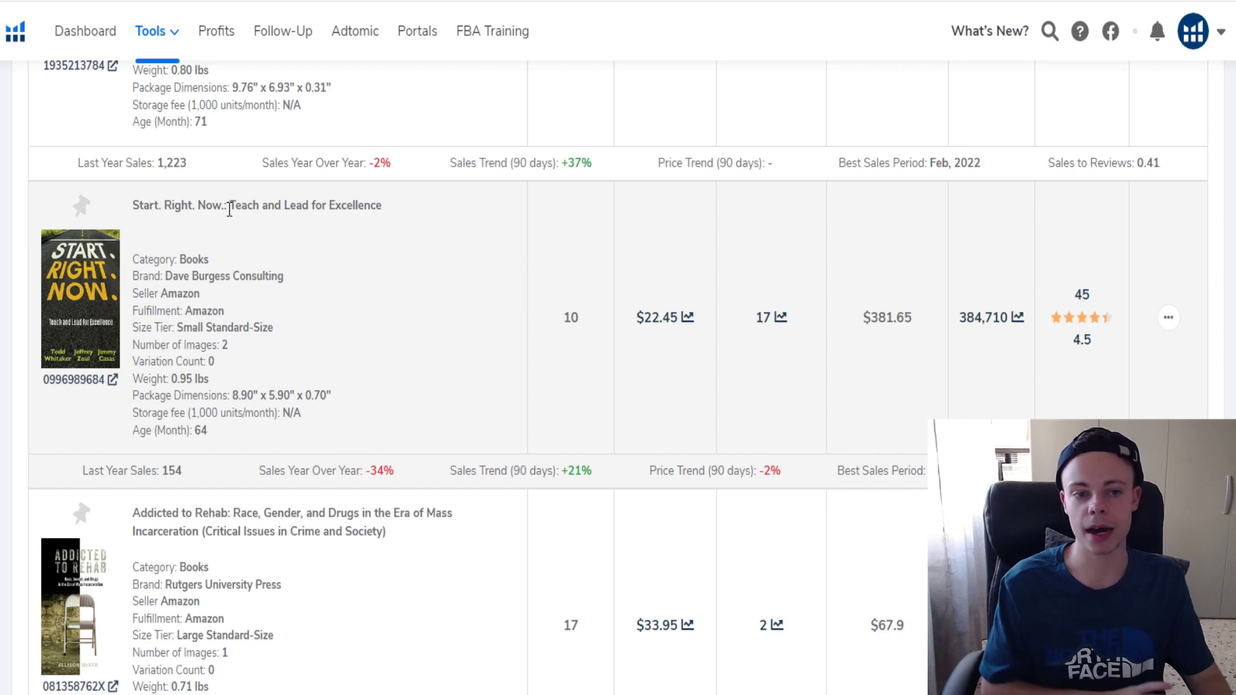
{"action": "left_click_drag", "start_coordinate": [229, 205], "coordinate": [382, 206]}
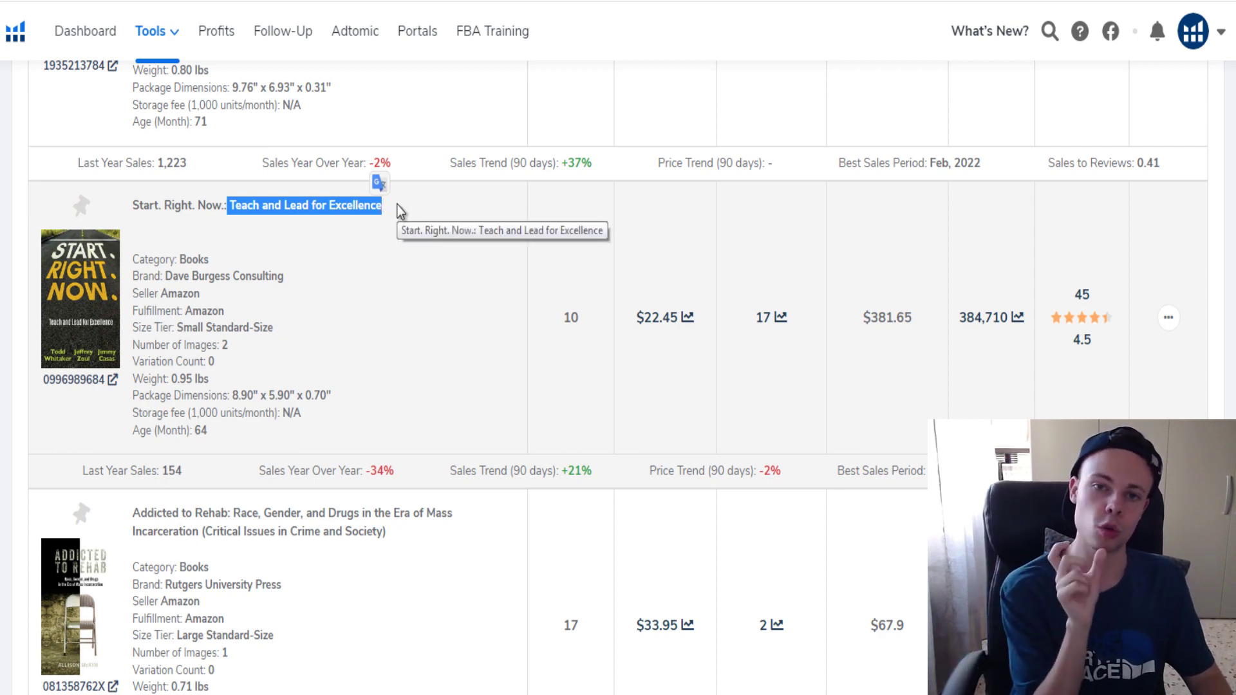
{"action": "left_click", "coordinate": [315, 204]}
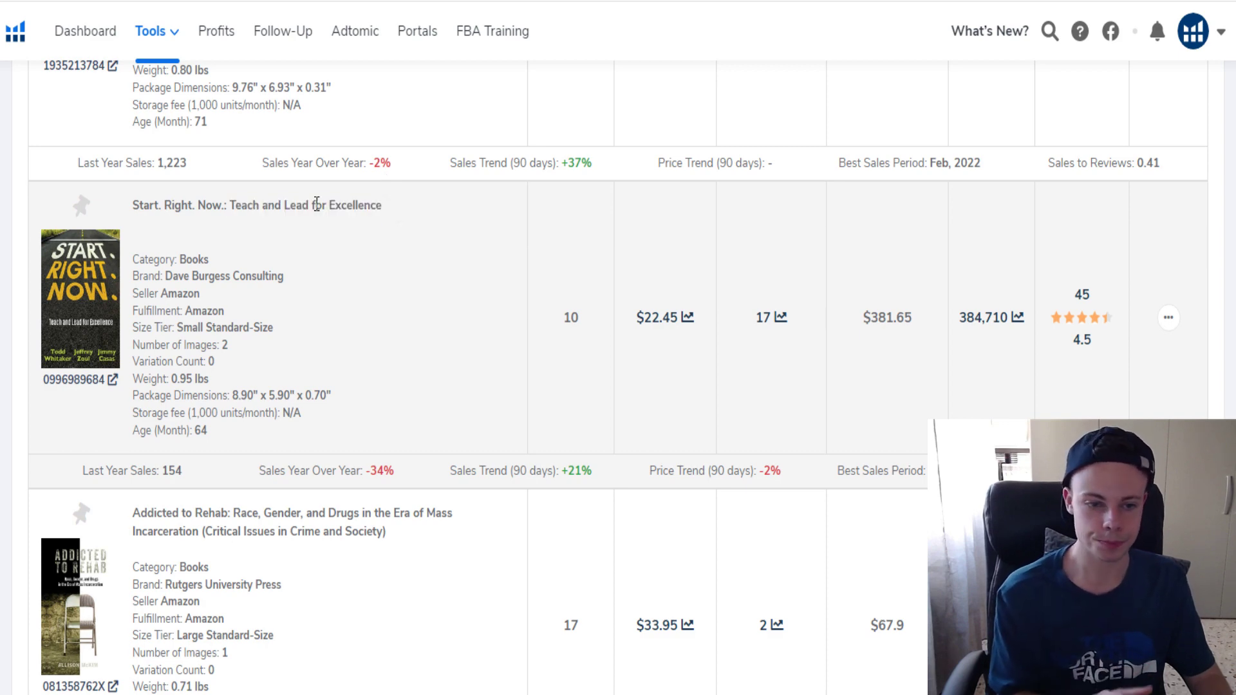